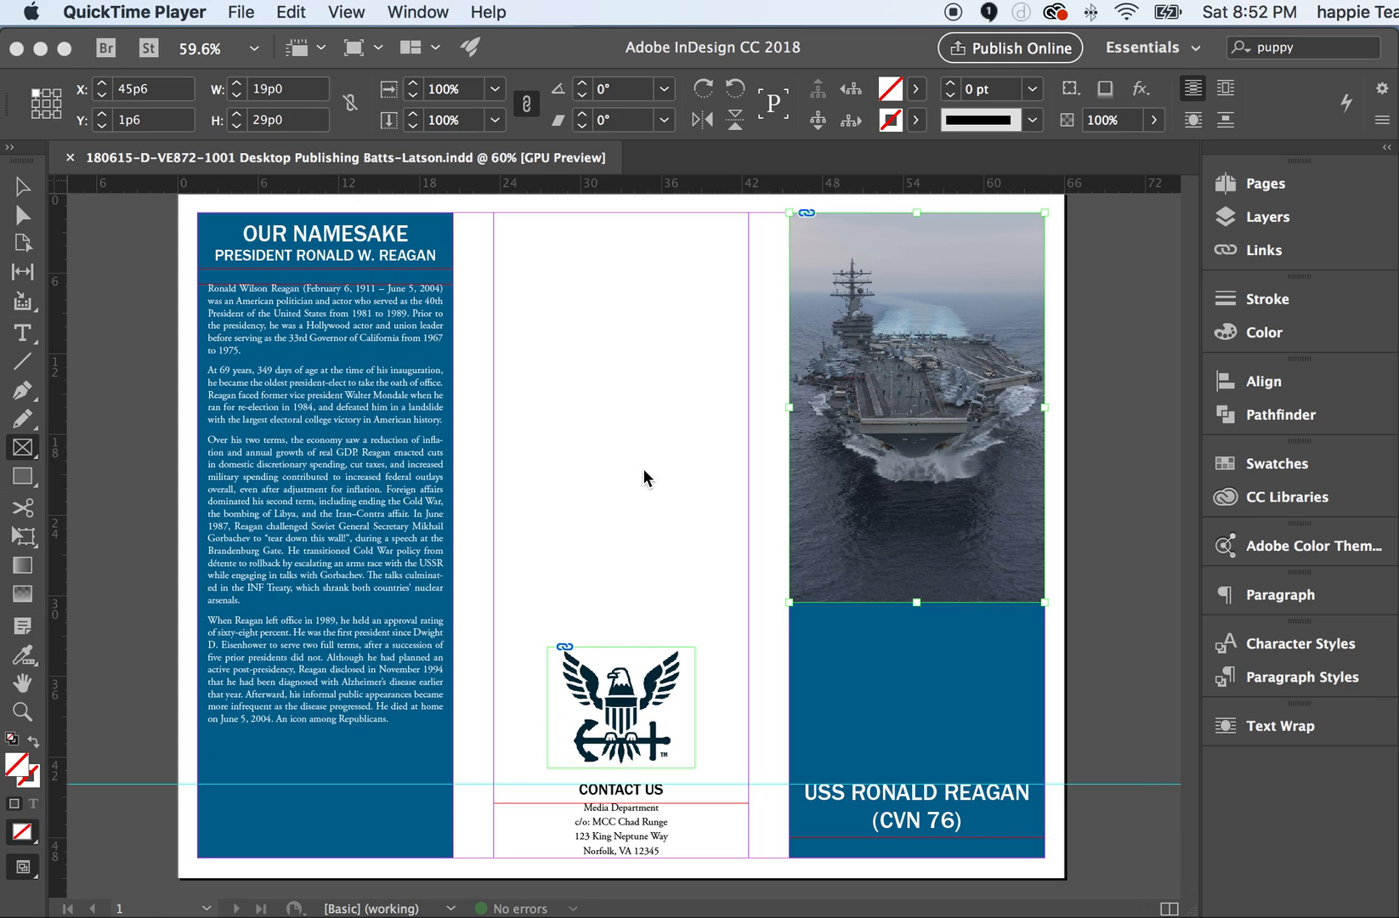
# Step: Arrange the Word source text and Finder Sources folder windows so both overlap the layout while leaving the brochure's first panel visible
pyautogui.click(644, 471)
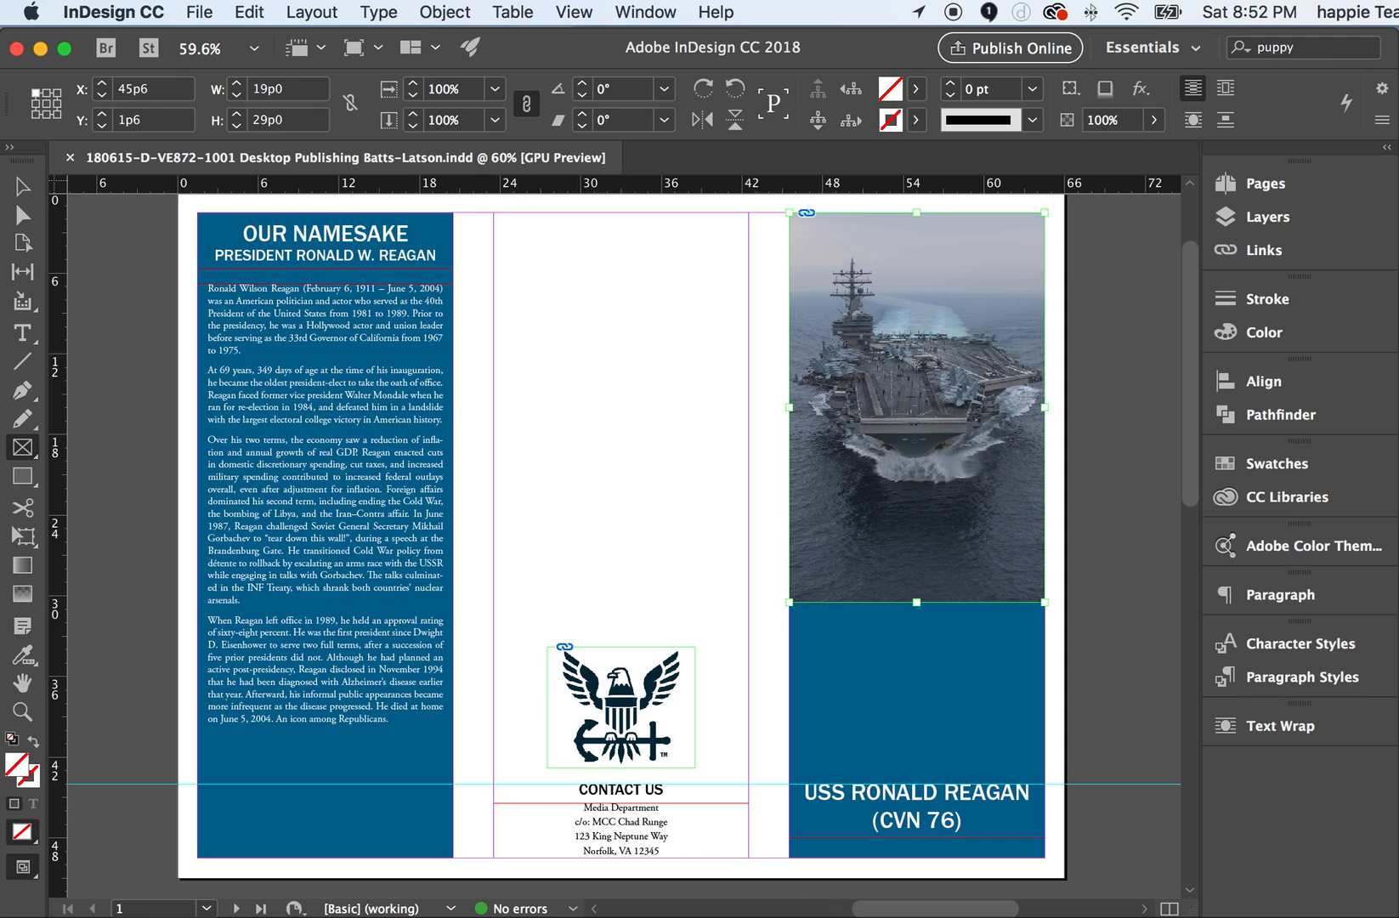
pyautogui.press('super+Tab')
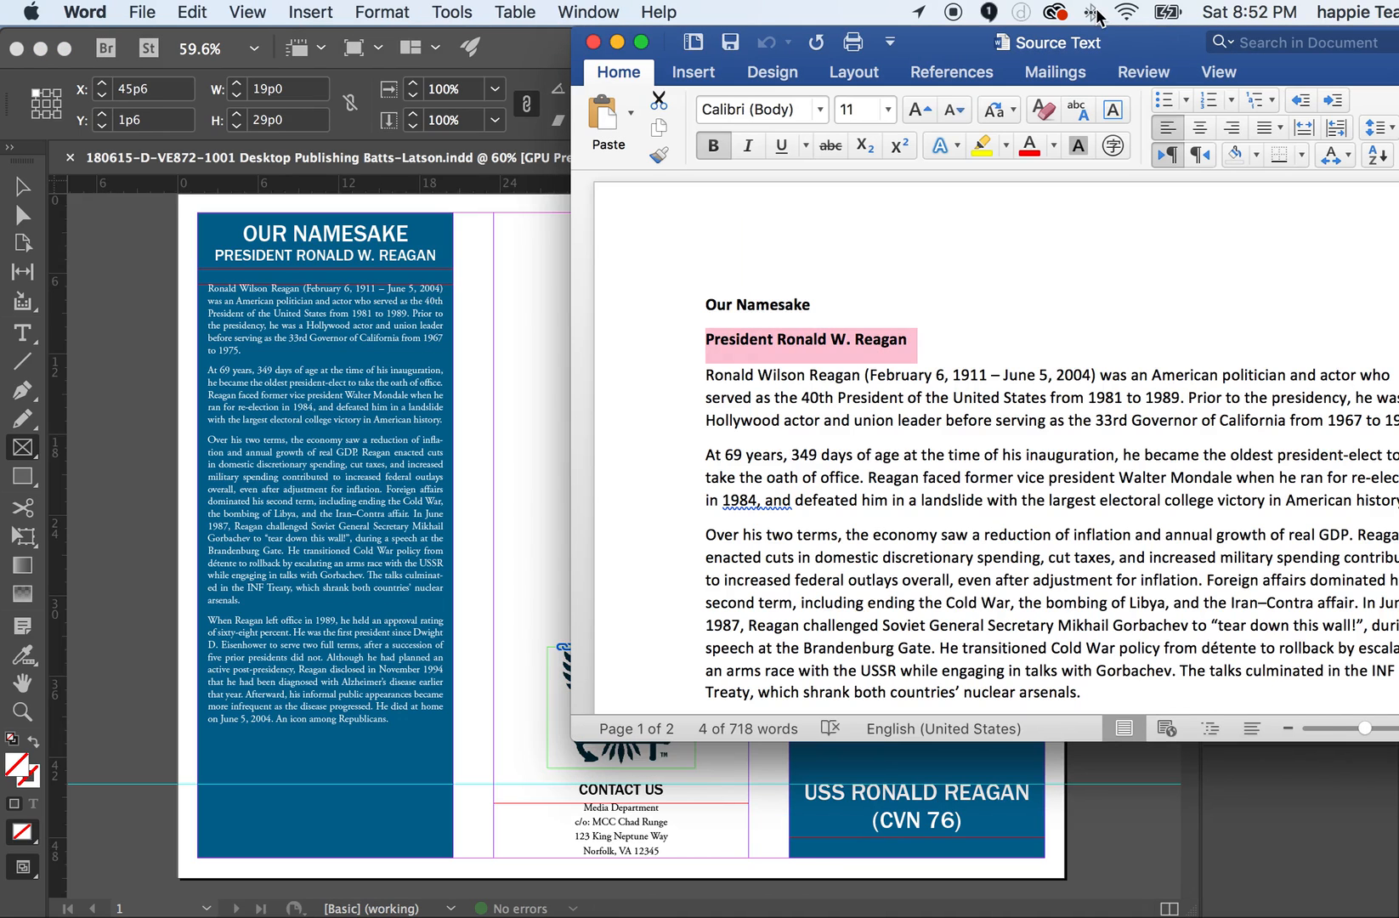
pyautogui.moveTo(692, 41); pyautogui.dragTo(648, 274)
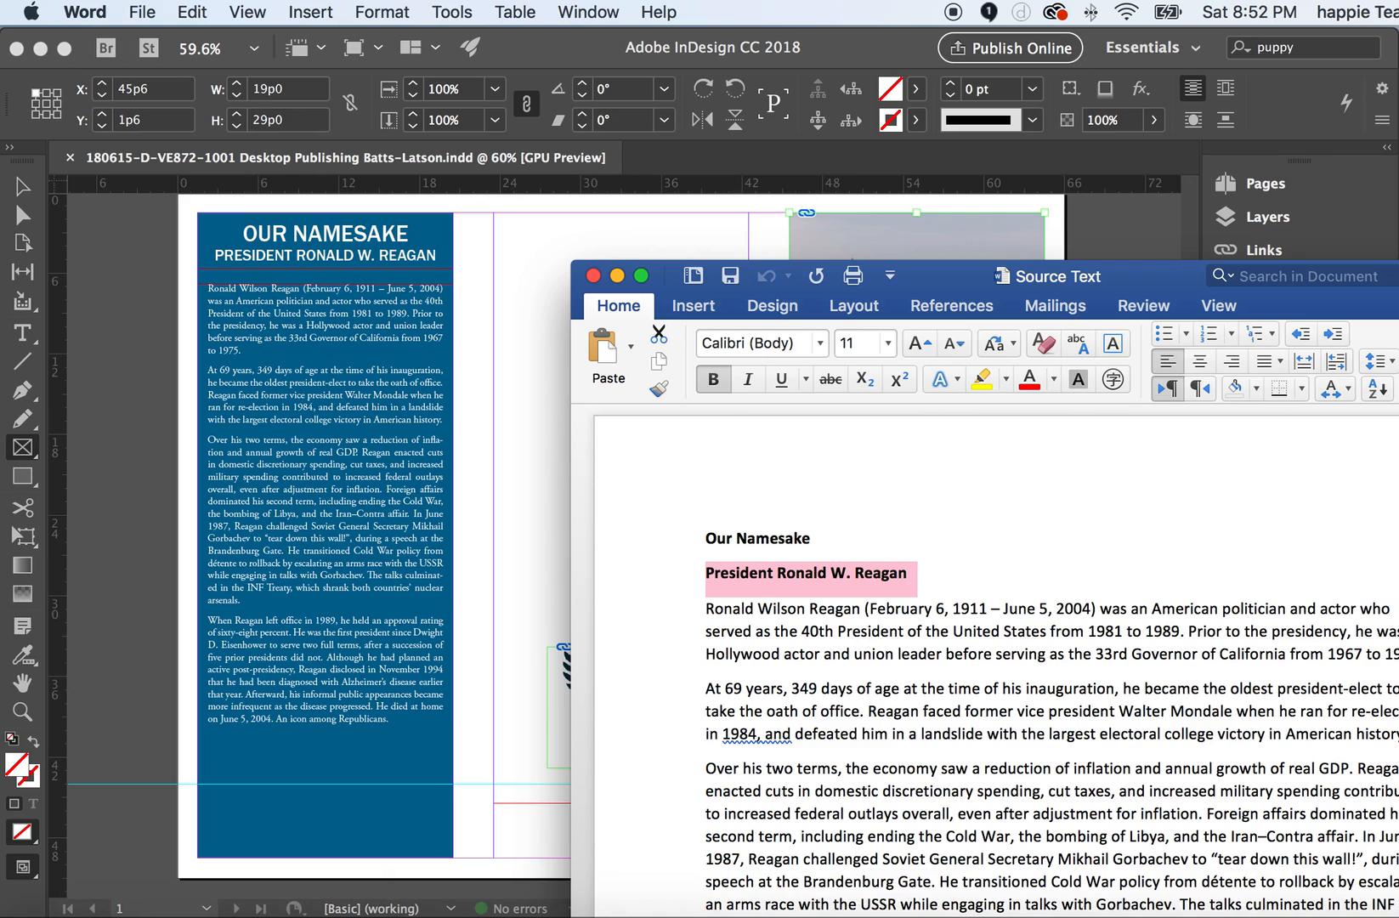
pyautogui.click(1351, 915)
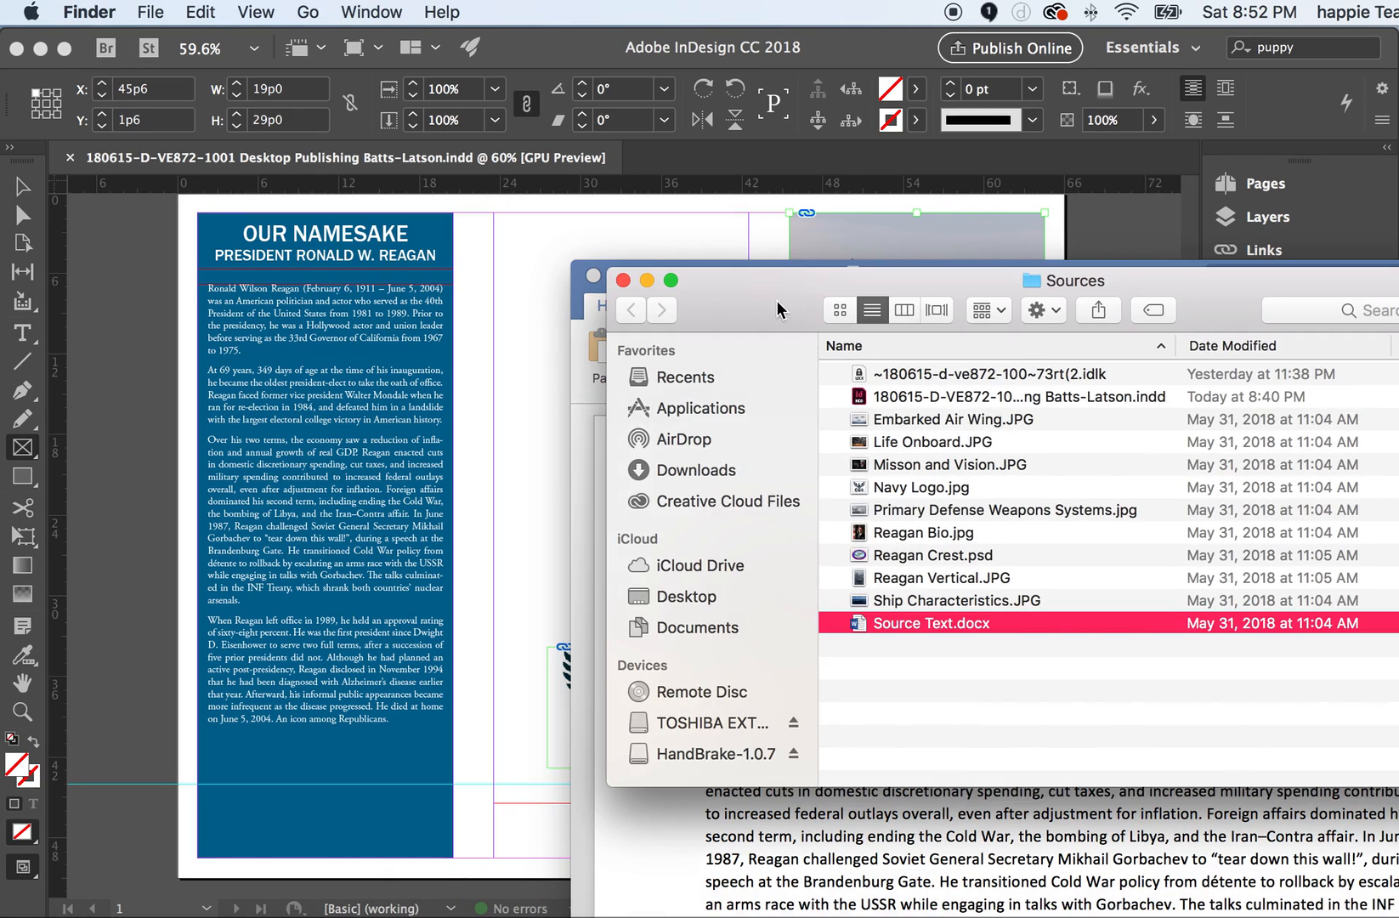
pyautogui.moveTo(745, 295); pyautogui.dragTo(740, 51)
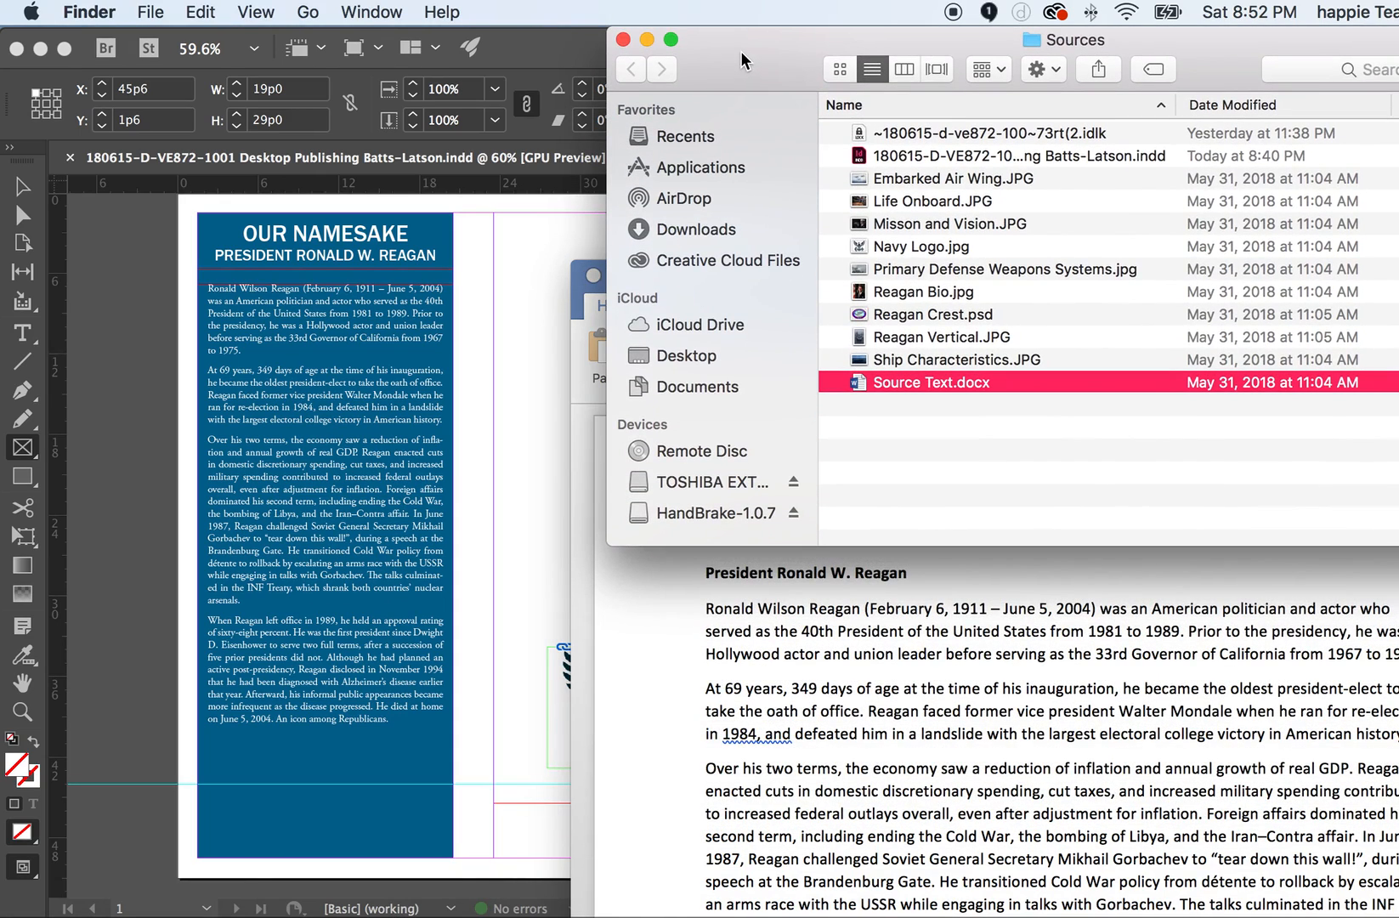
pyautogui.click(628, 637)
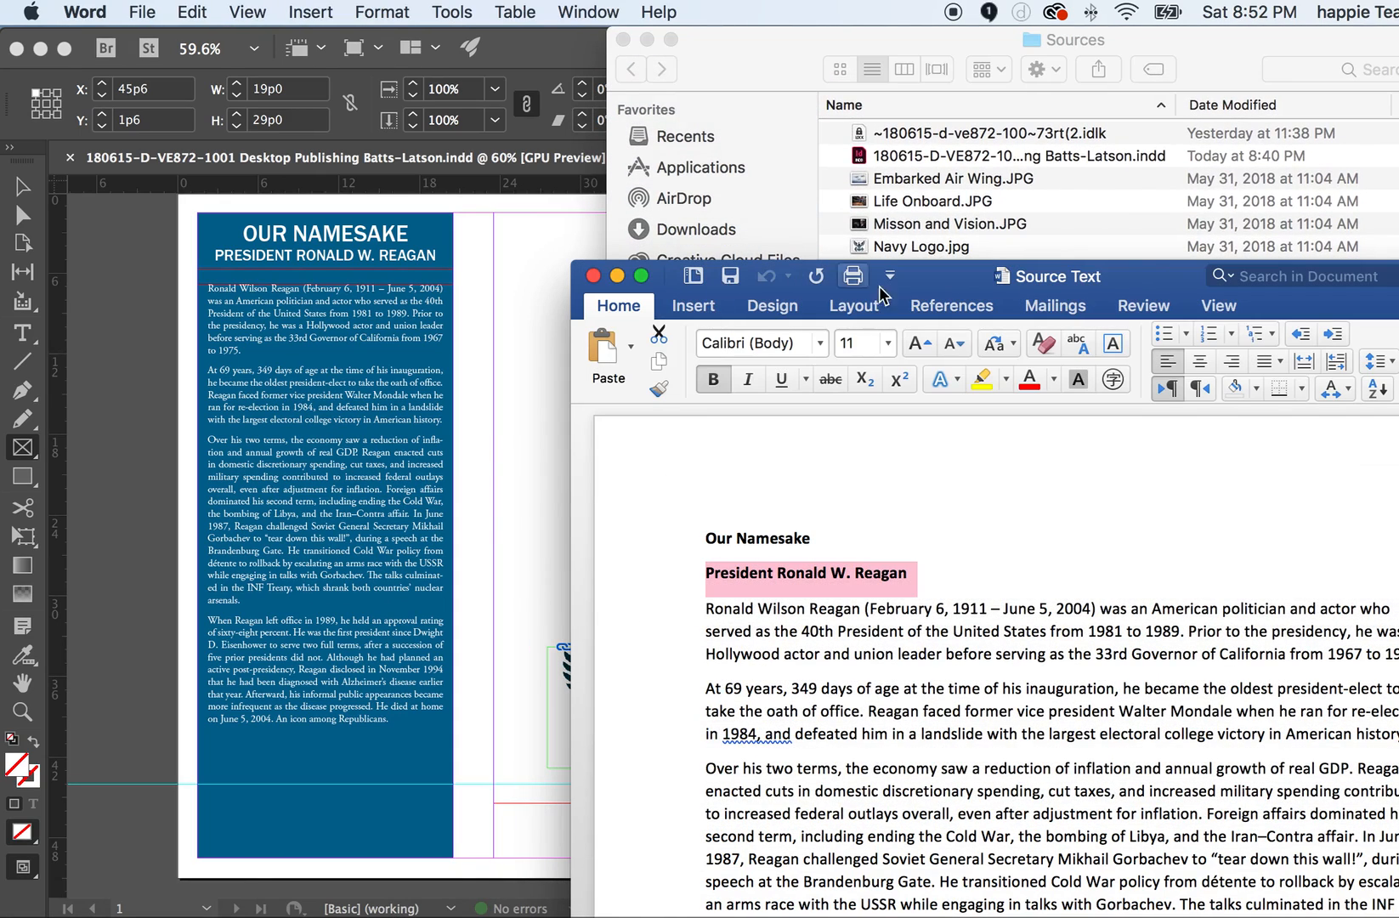
pyautogui.moveTo(1140, 272); pyautogui.dragTo(1215, 275)
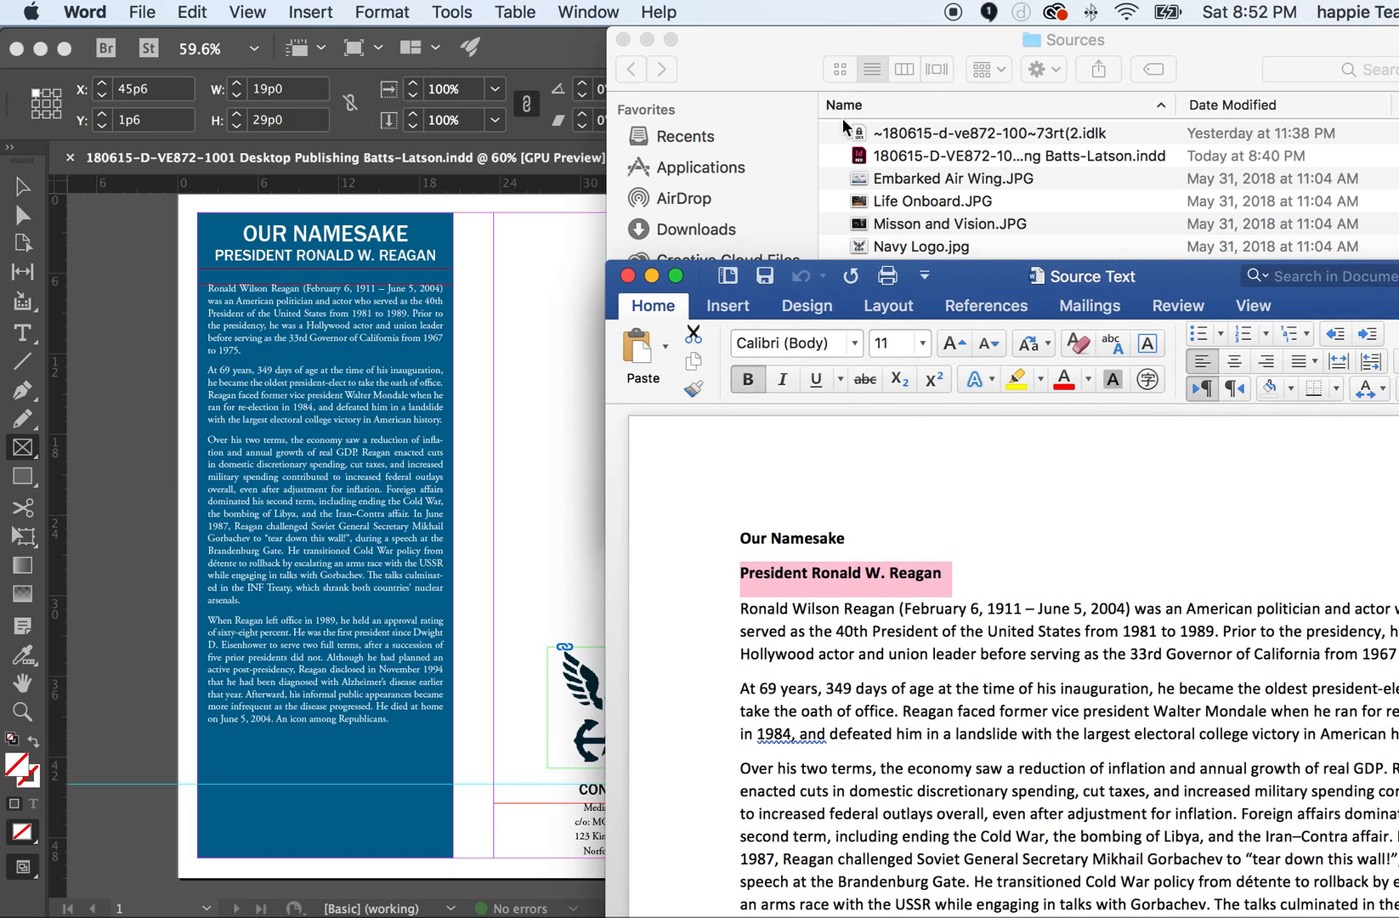
pyautogui.click(758, 85)
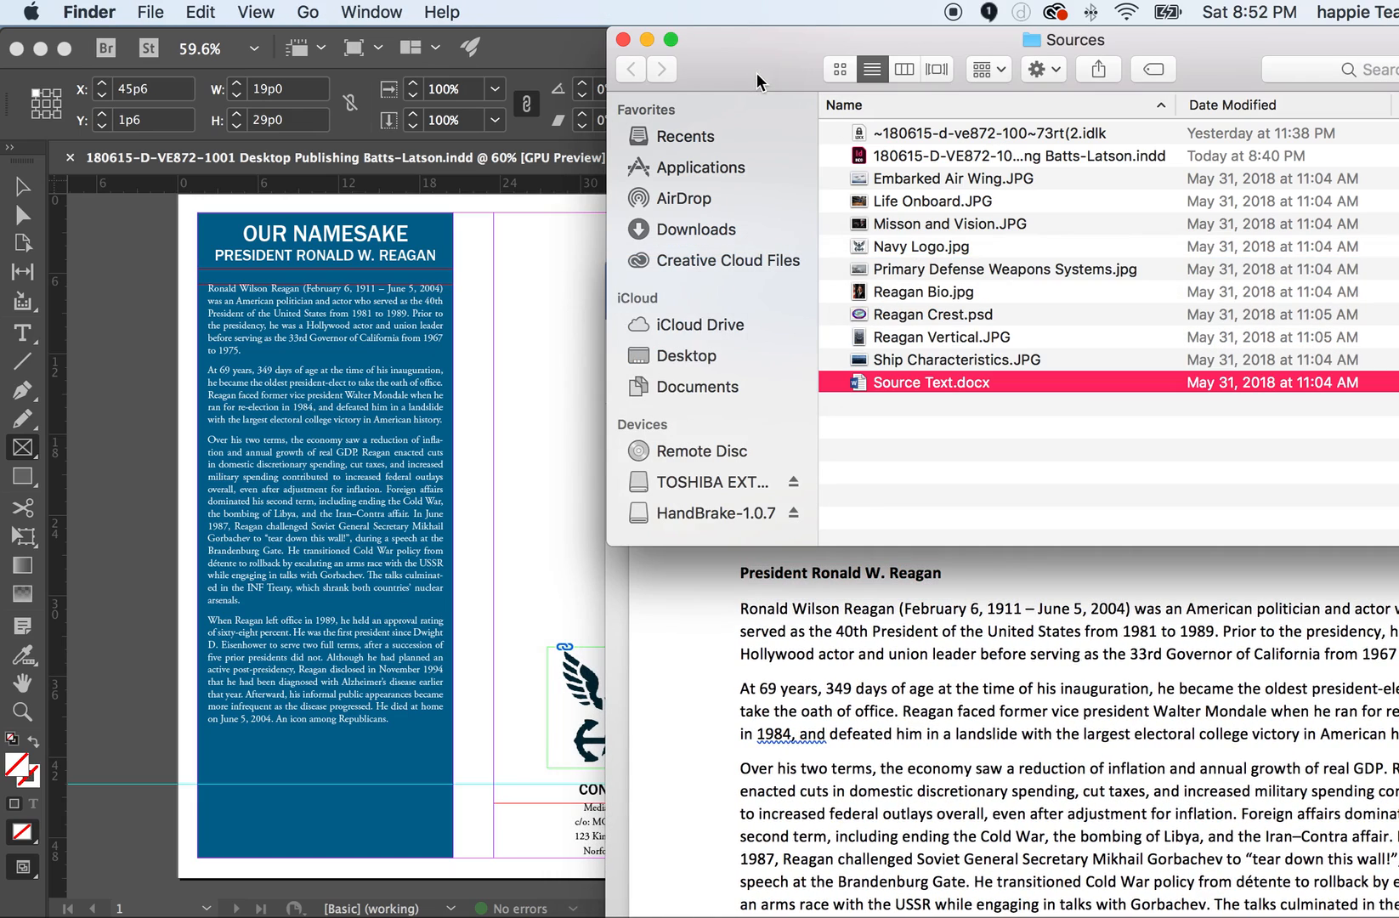
# Step: Place Reagan Bio.jpg from the Sources folder into the InDesign brochure at full size, at about X 22p0, Y 2p6
pyautogui.click(521, 414)
pyautogui.press('super+Tab')
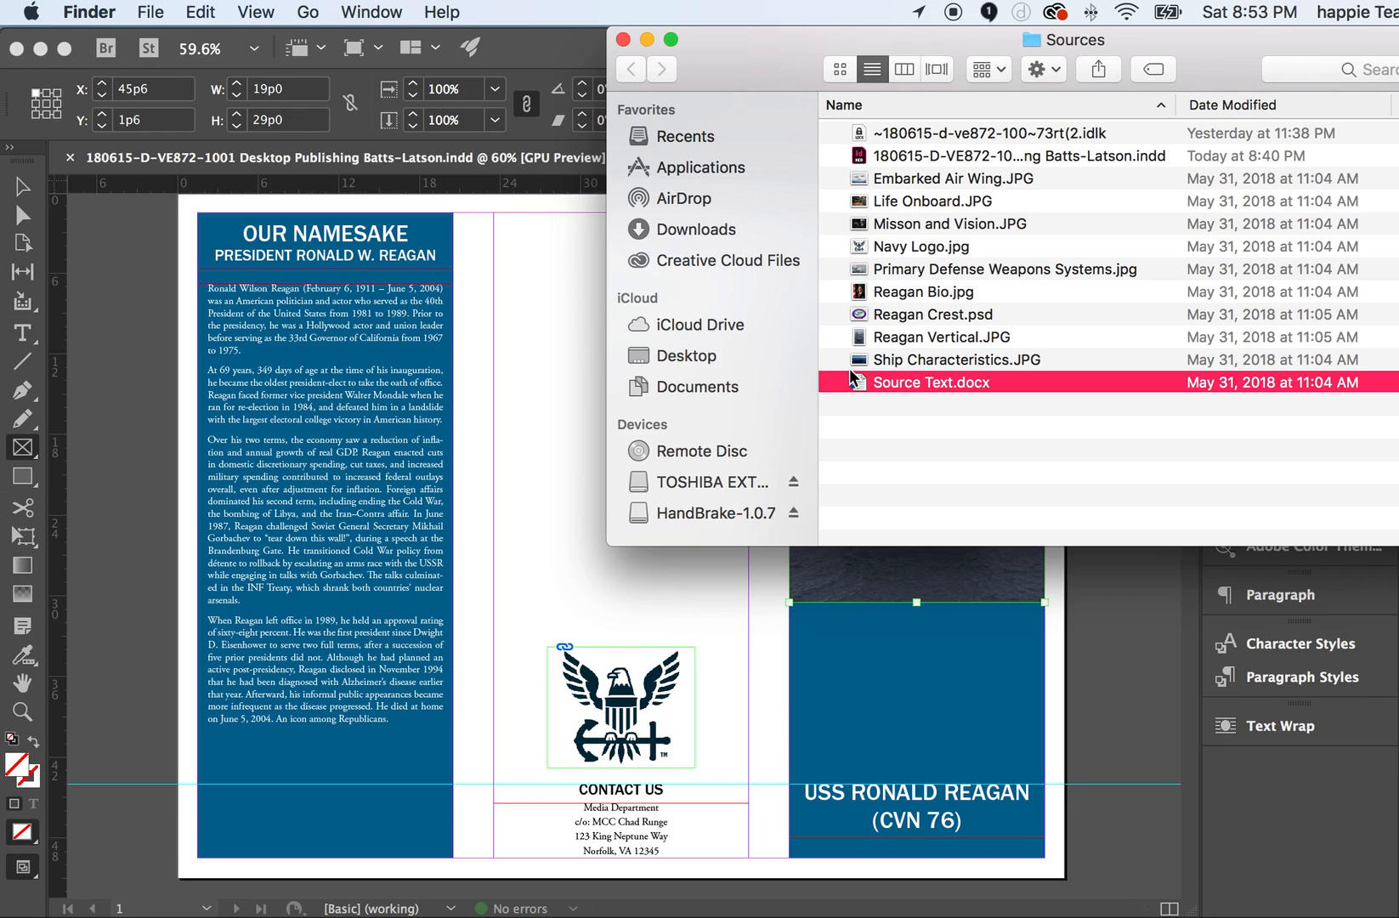
pyautogui.click(877, 293)
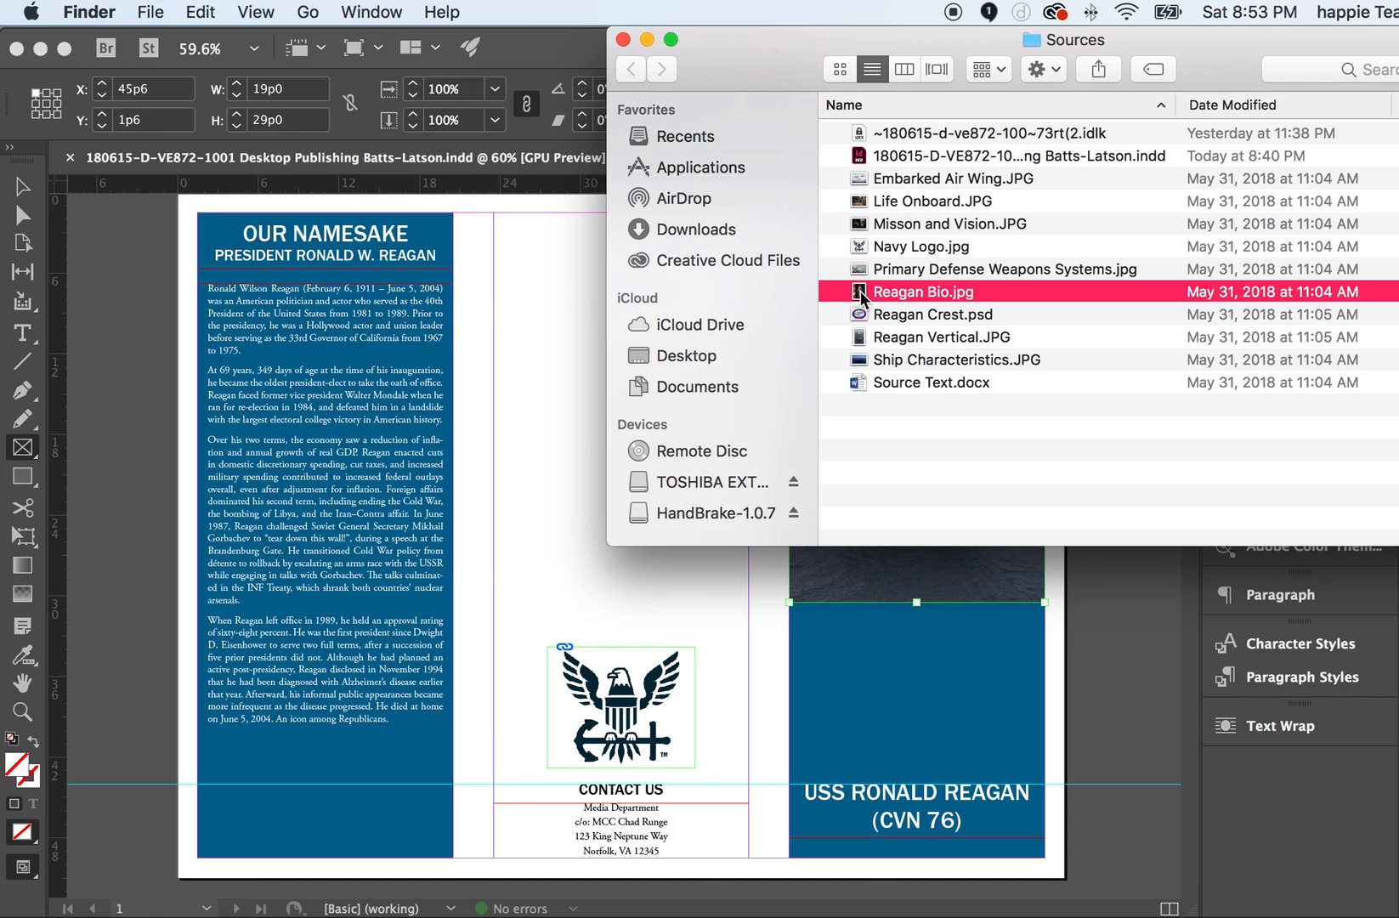
pyautogui.moveTo(860, 291); pyautogui.dragTo(533, 264)
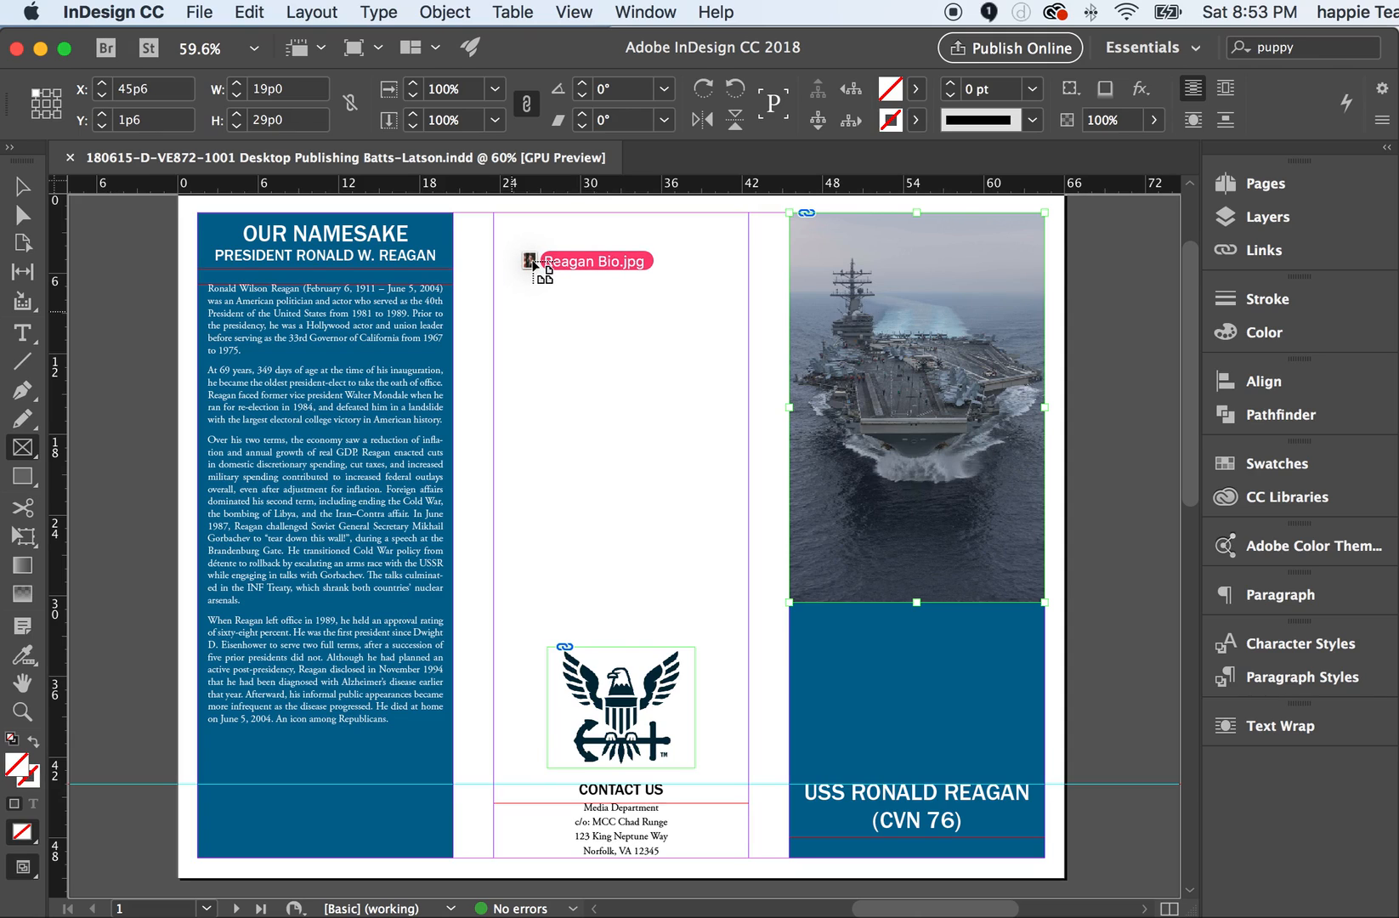
pyautogui.moveTo(533, 265); pyautogui.dragTo(513, 243)
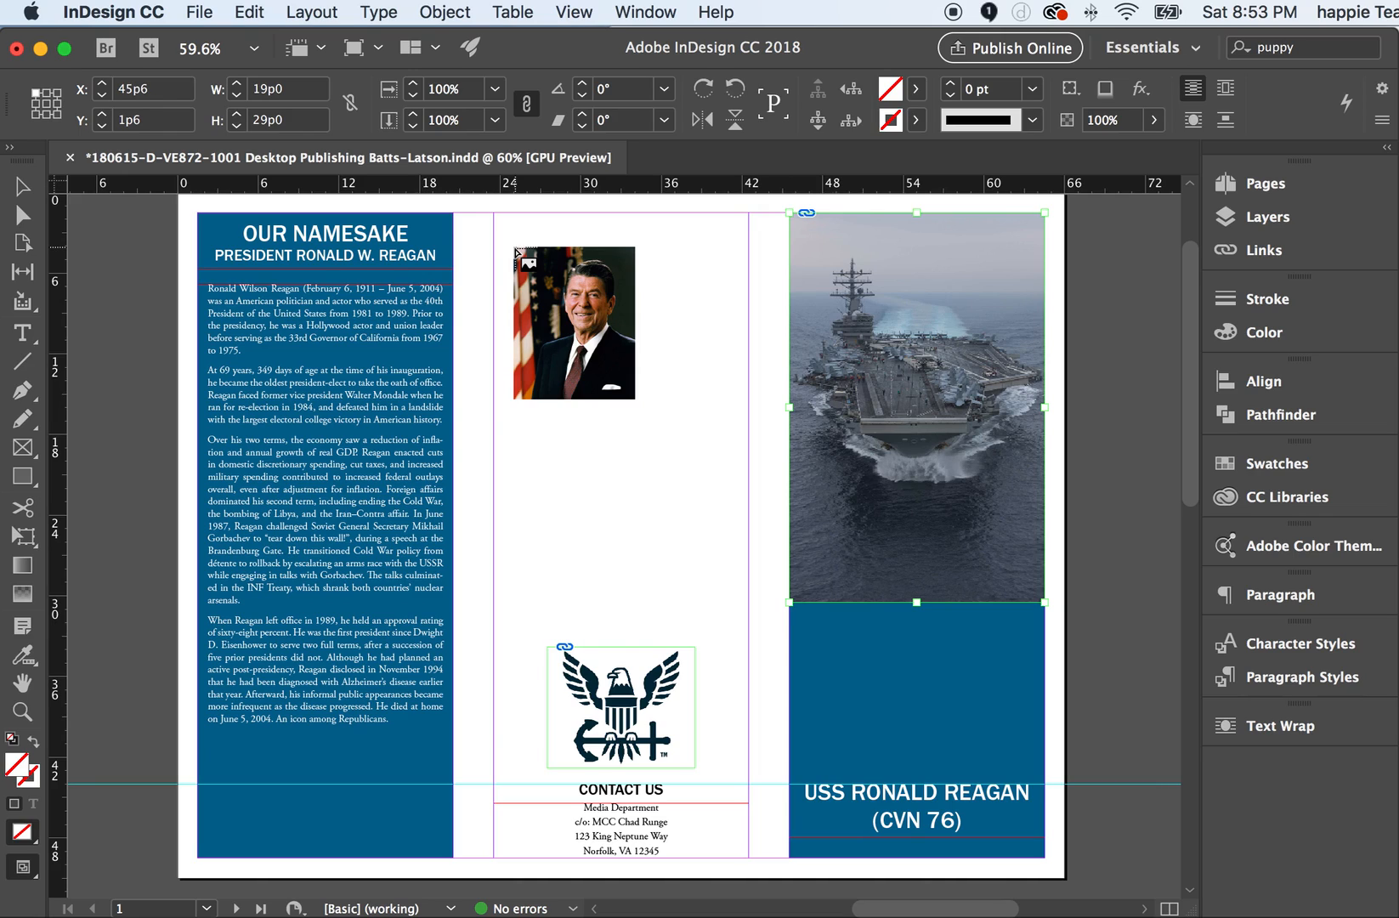
pyautogui.moveTo(517, 250); pyautogui.dragTo(478, 226)
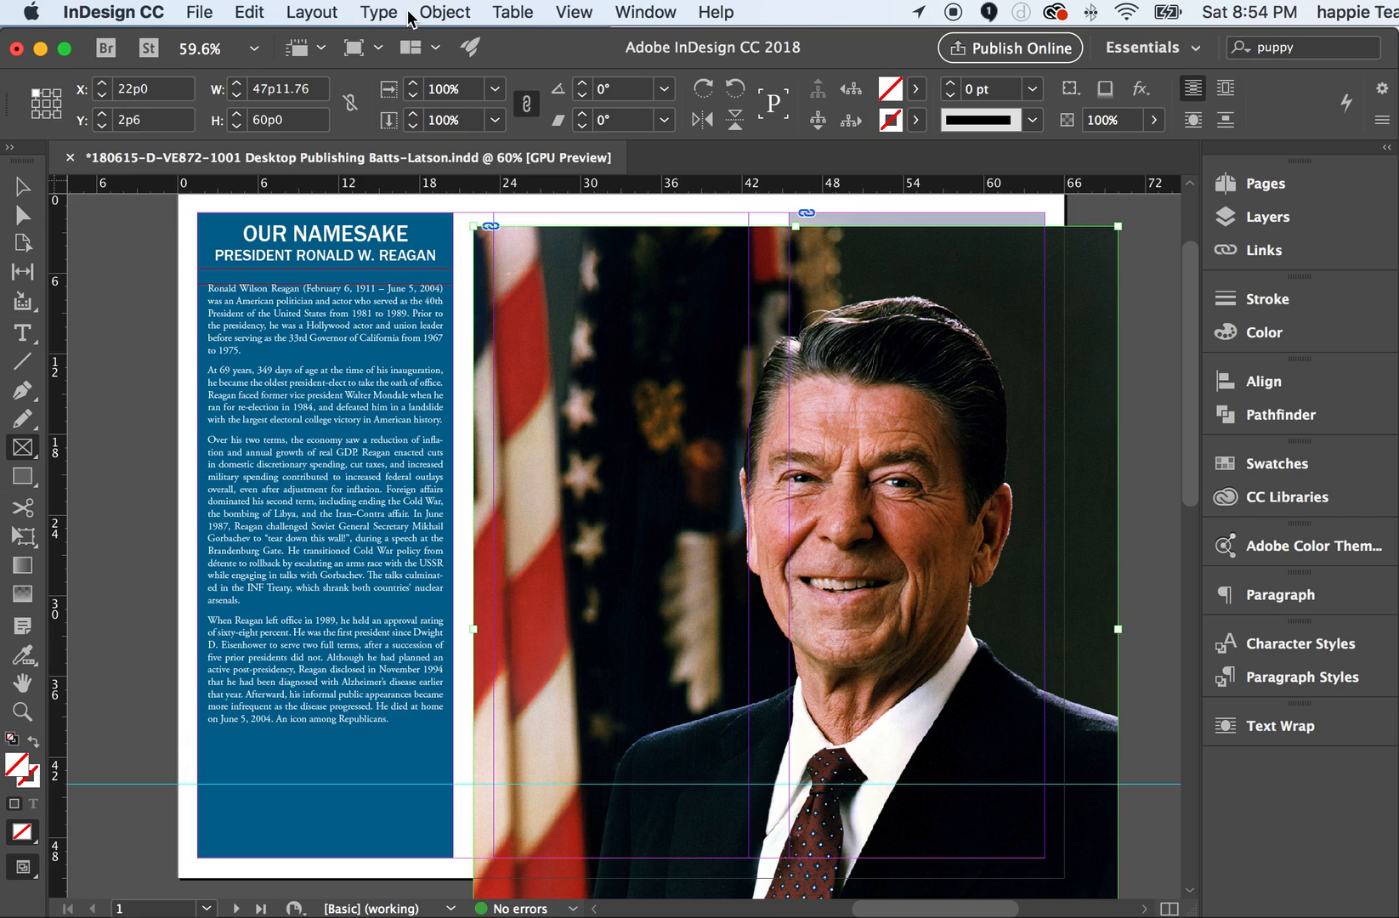
# Step: Constrain the portrait frame's width and height proportions and set its width to 7p5
pyautogui.click(348, 105)
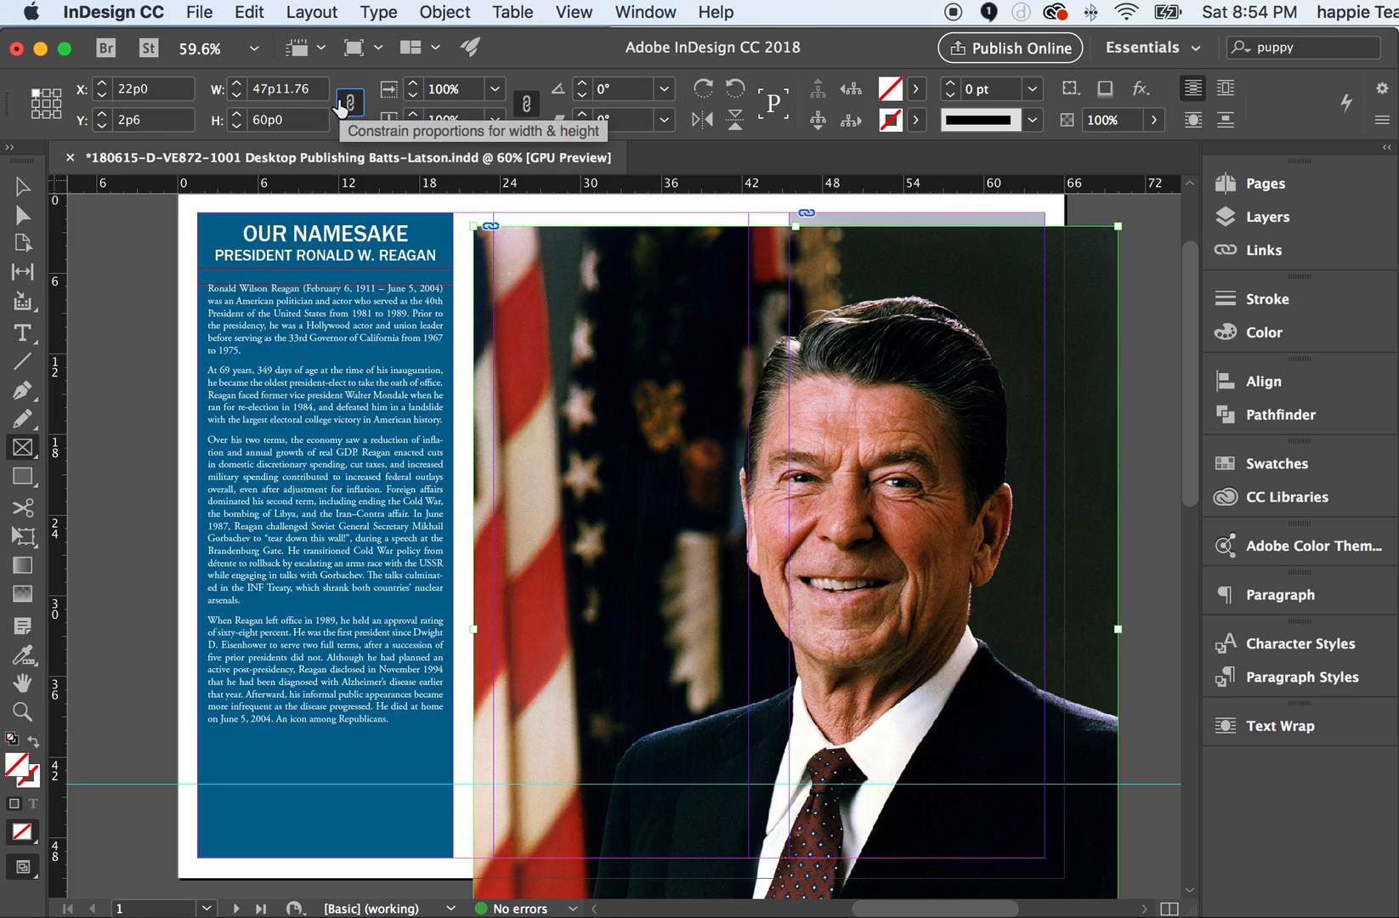
pyautogui.click(351, 104)
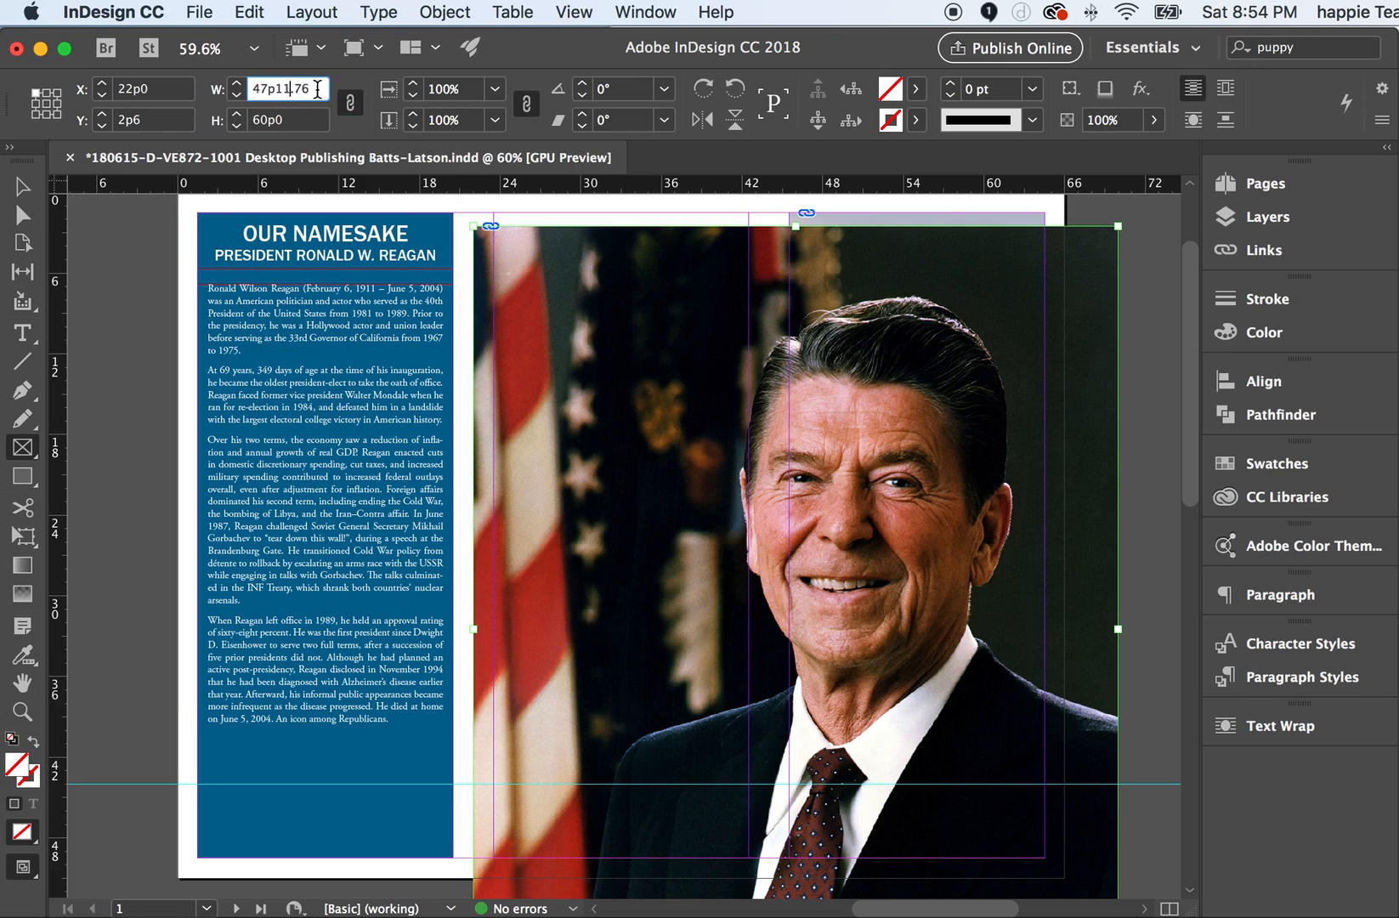
pyautogui.moveTo(319, 89); pyautogui.dragTo(236, 92)
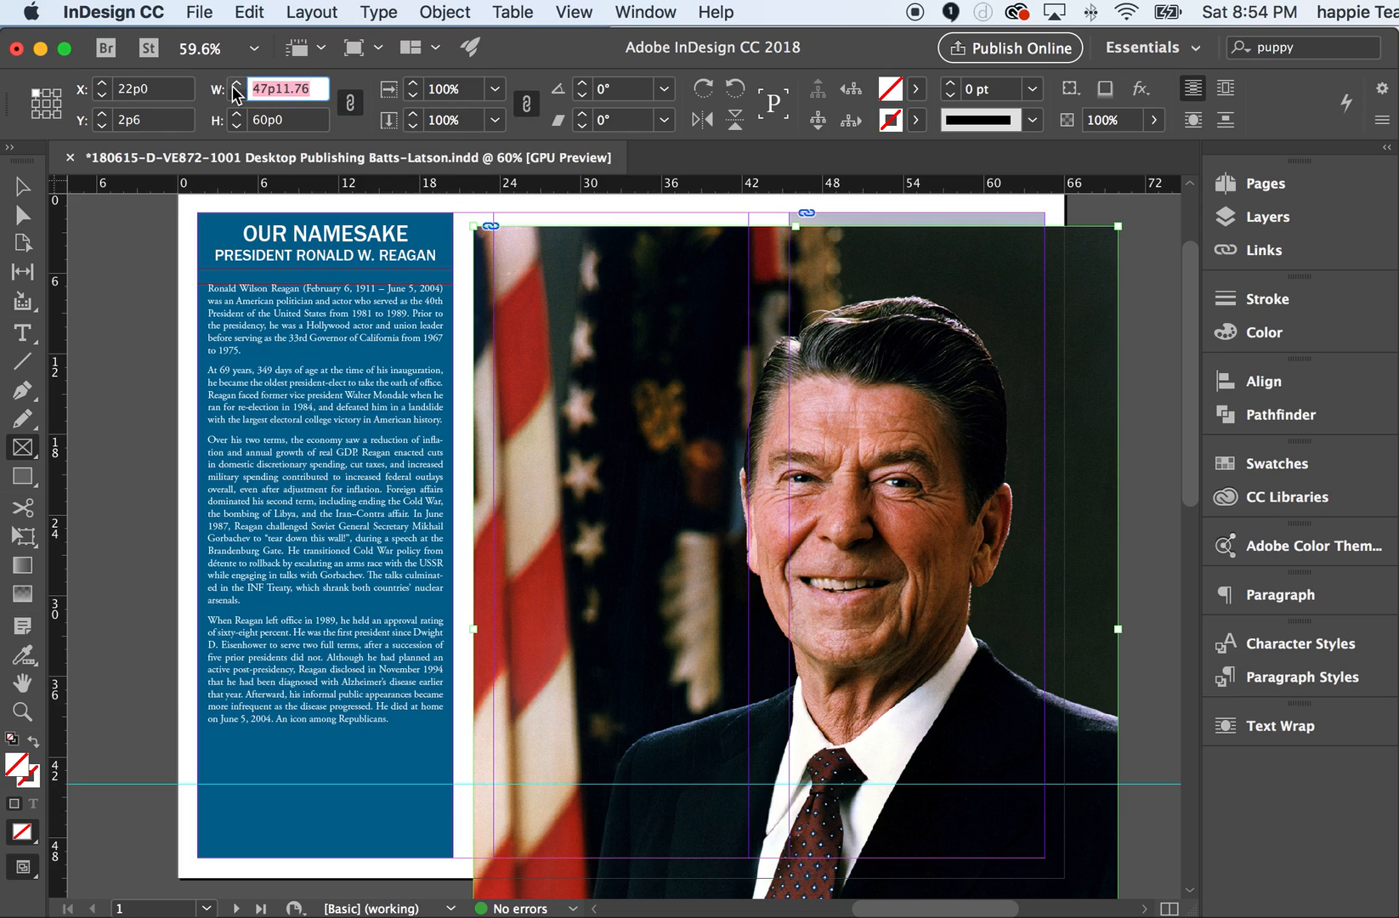
pyautogui.write('7p5')
pyautogui.press('Tab')
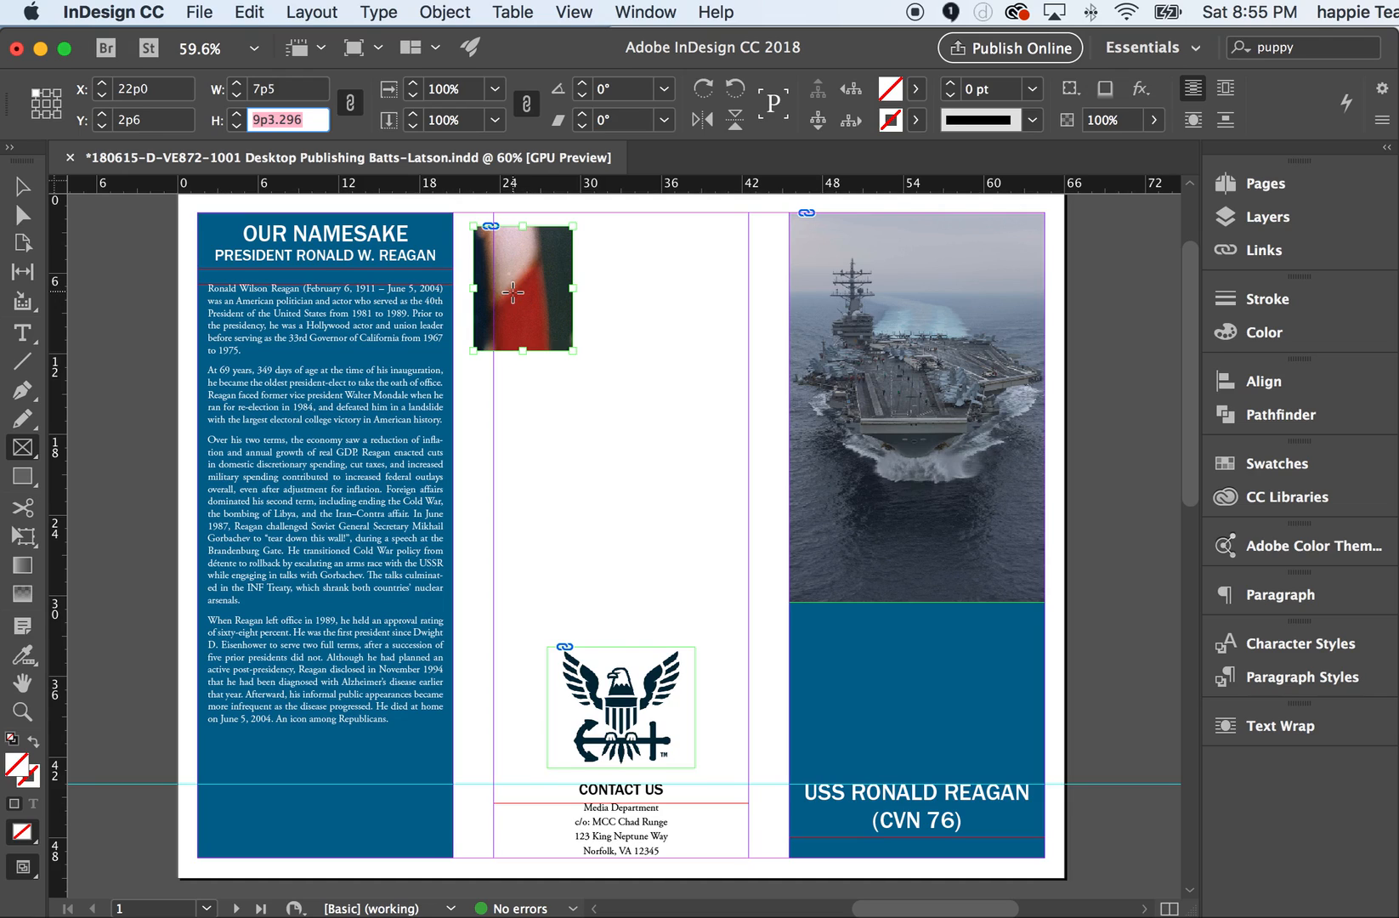
# Step: Fit the portrait image to its frame with Fill Frame Proportionally
pyautogui.rightClick(511, 290)
pyautogui.moveTo(577, 432)
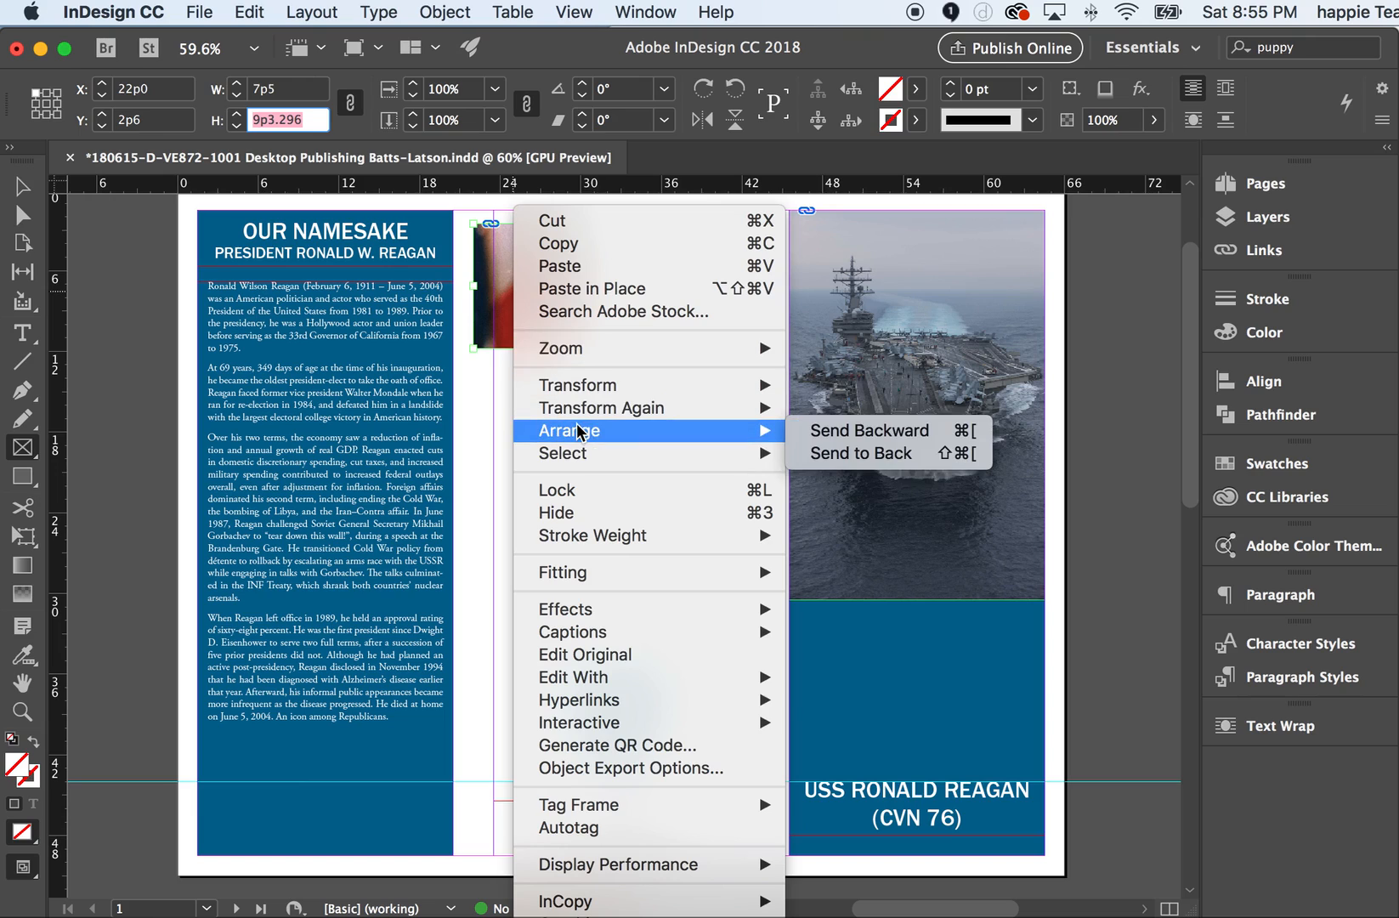
pyautogui.moveTo(620, 584)
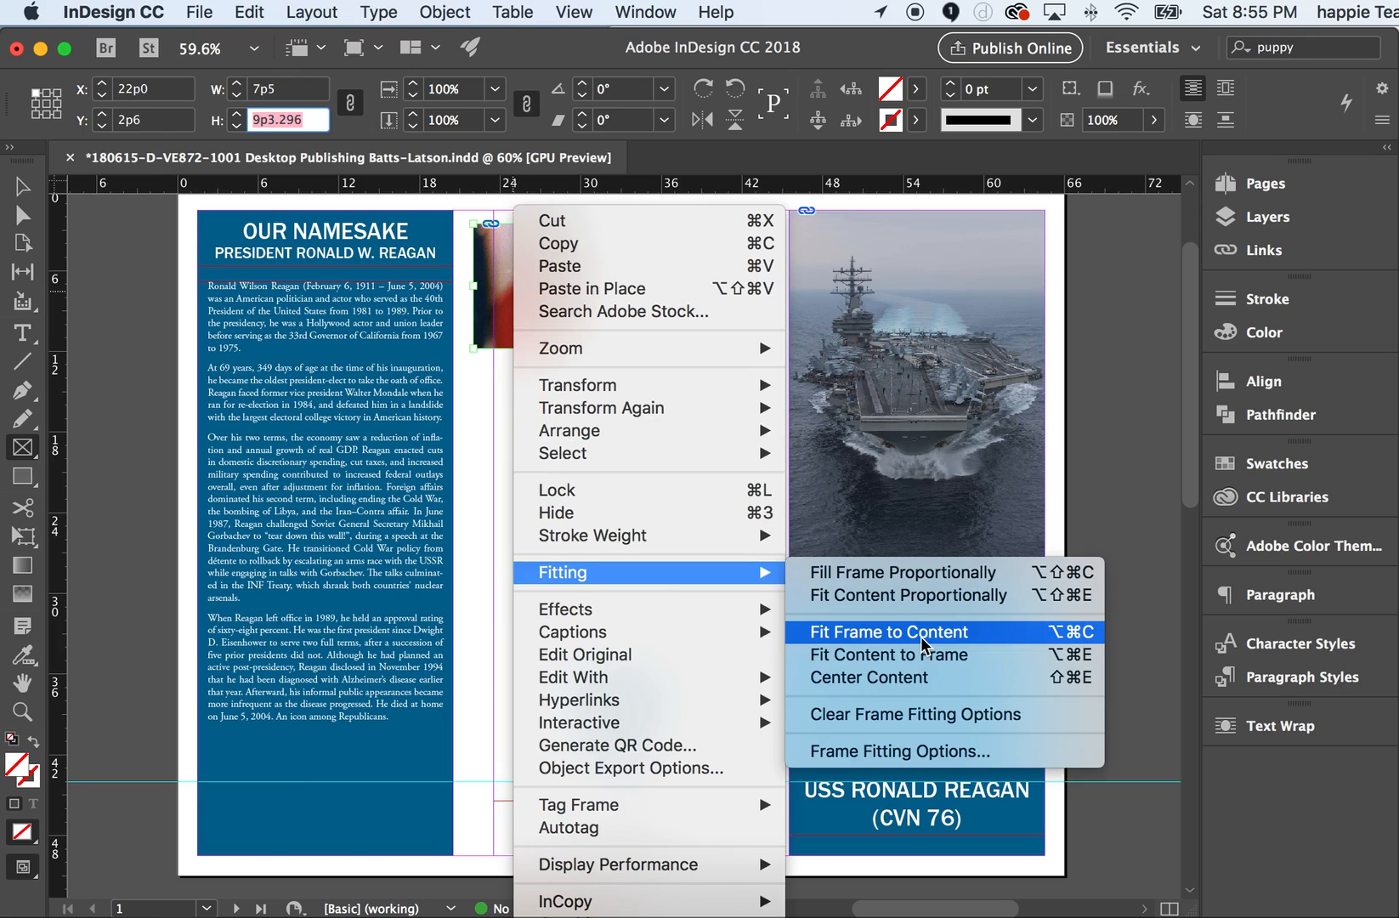
pyautogui.click(908, 579)
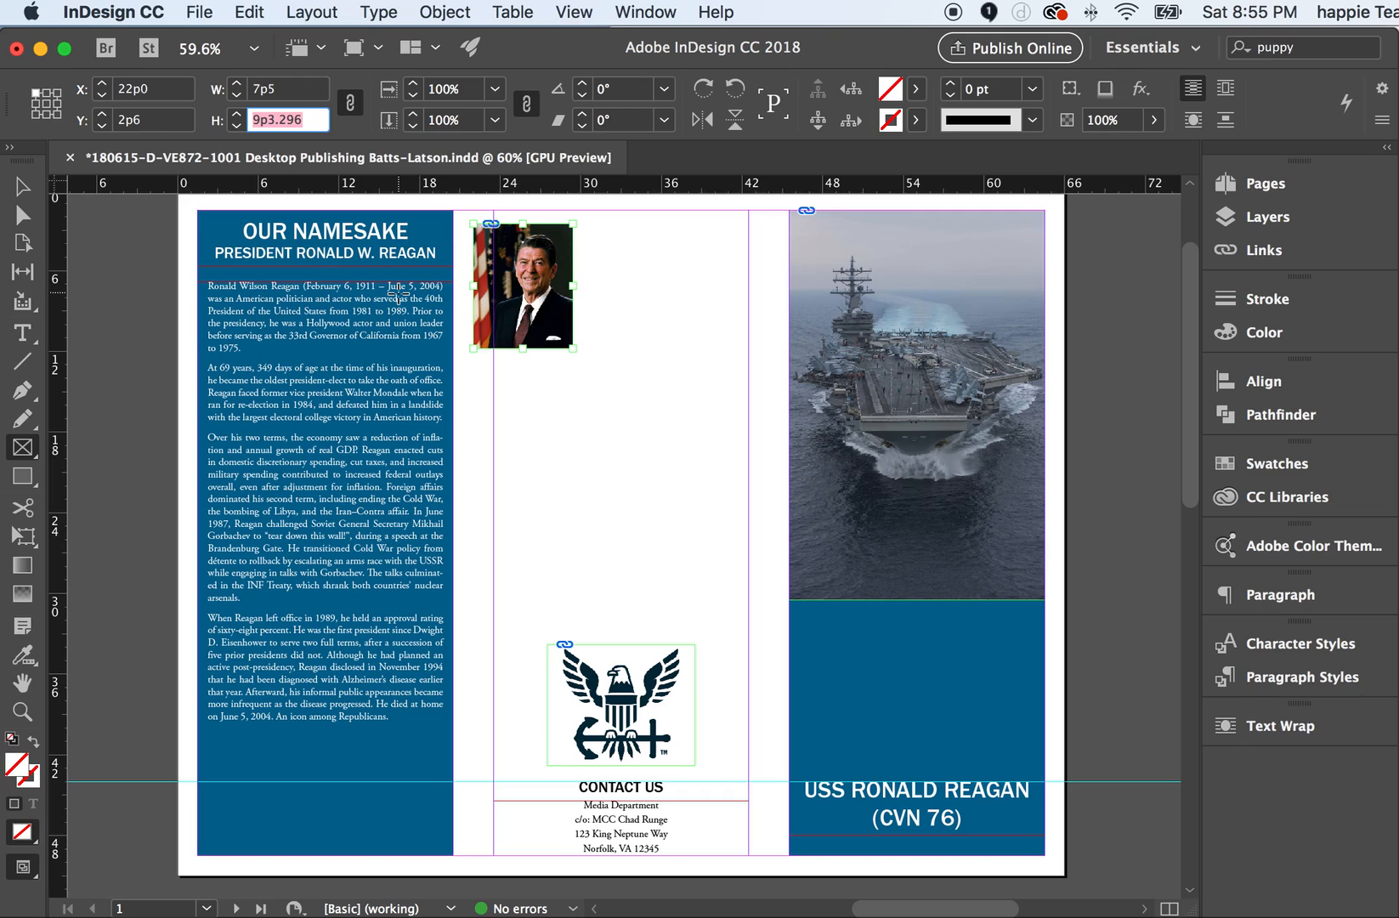
# Step: Apply a bounding-box text wrap to the portrait with a linked offset of 0p9 on all sides
pyautogui.click(21, 190)
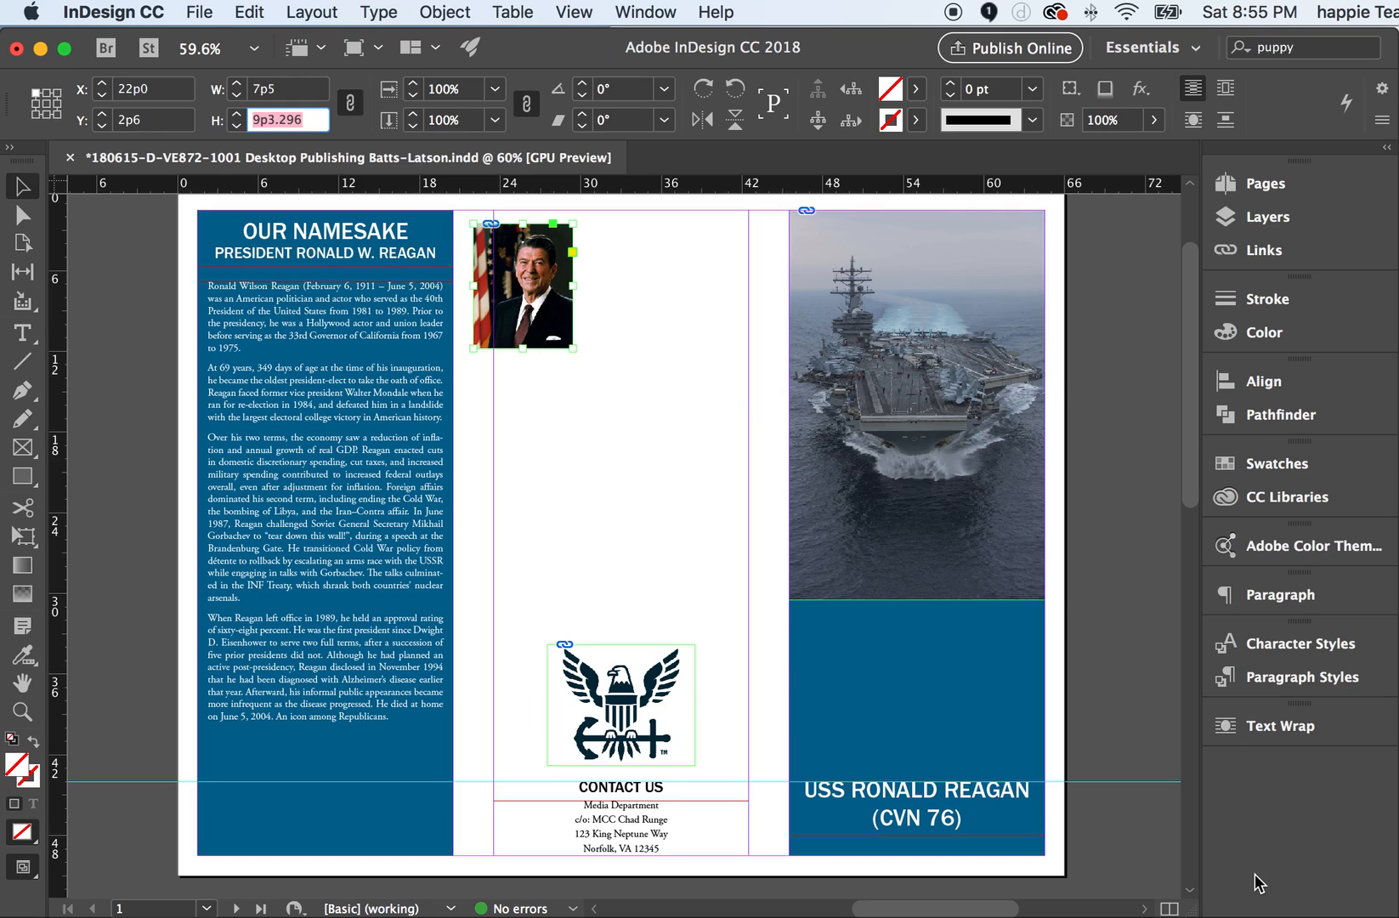
pyautogui.click(1235, 727)
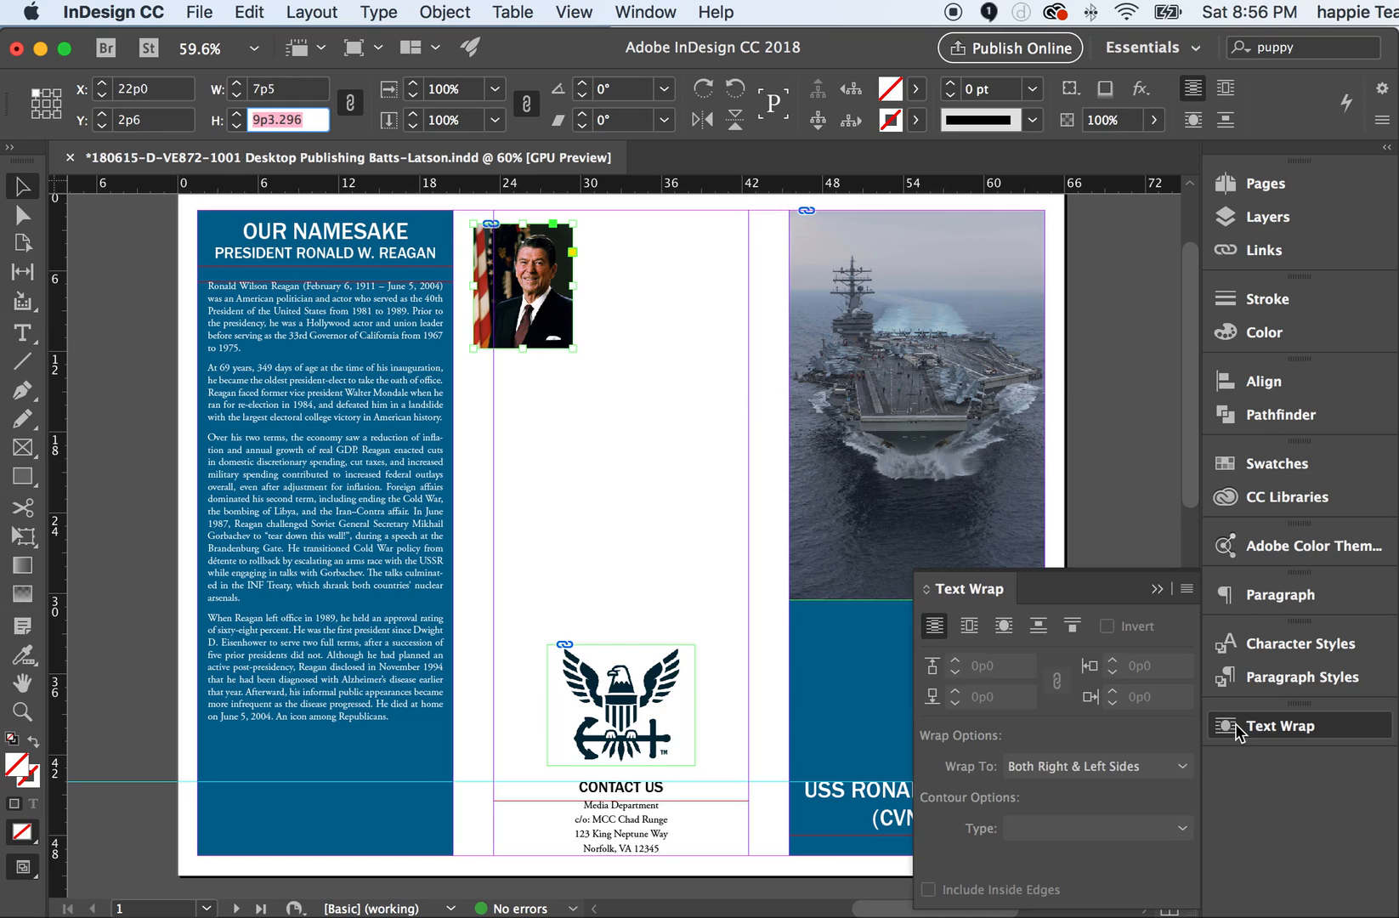
pyautogui.click(968, 626)
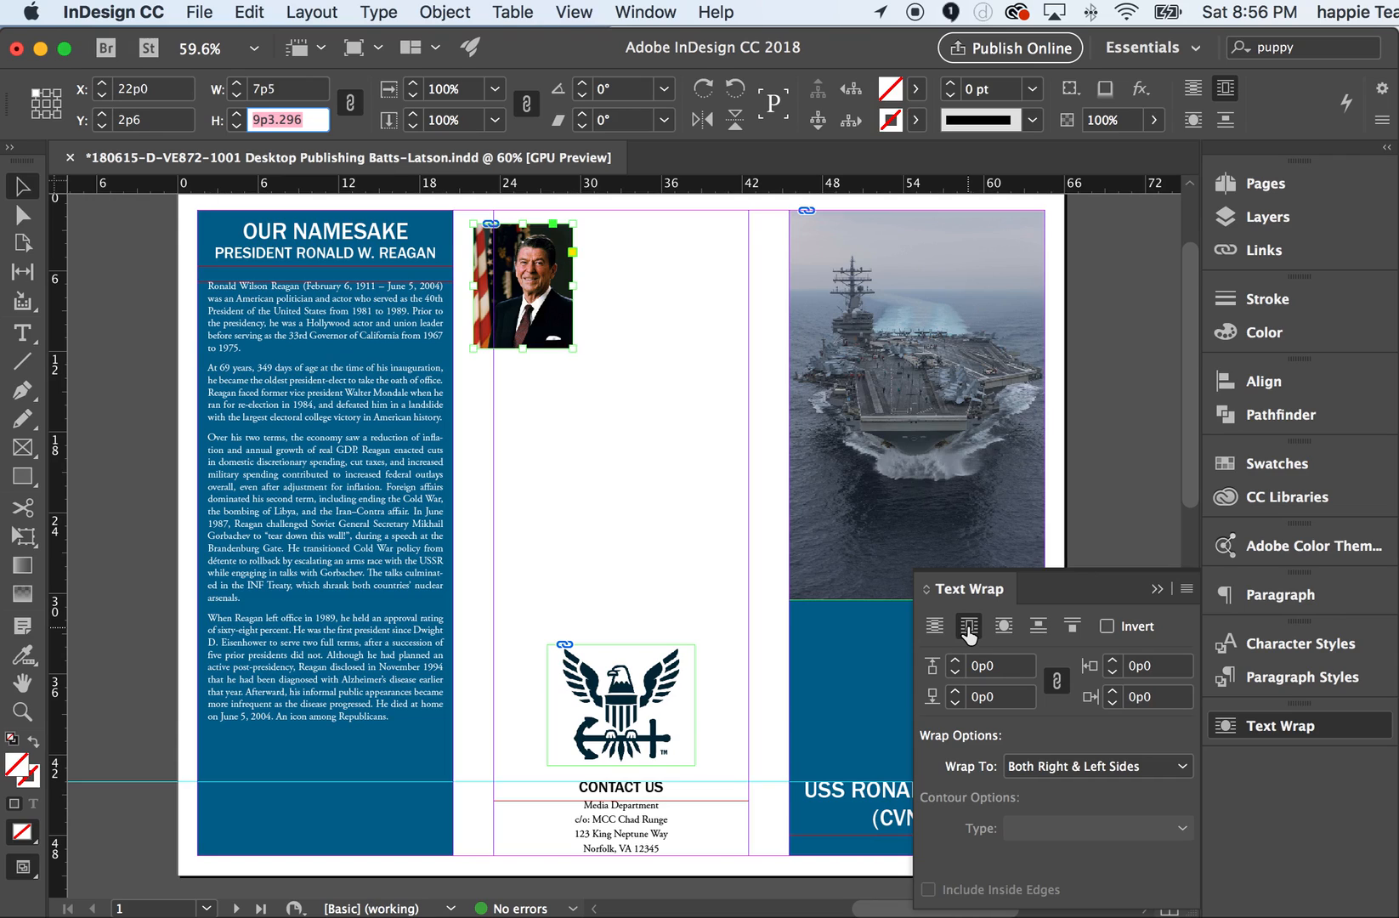
pyautogui.click(968, 630)
pyautogui.click(1053, 683)
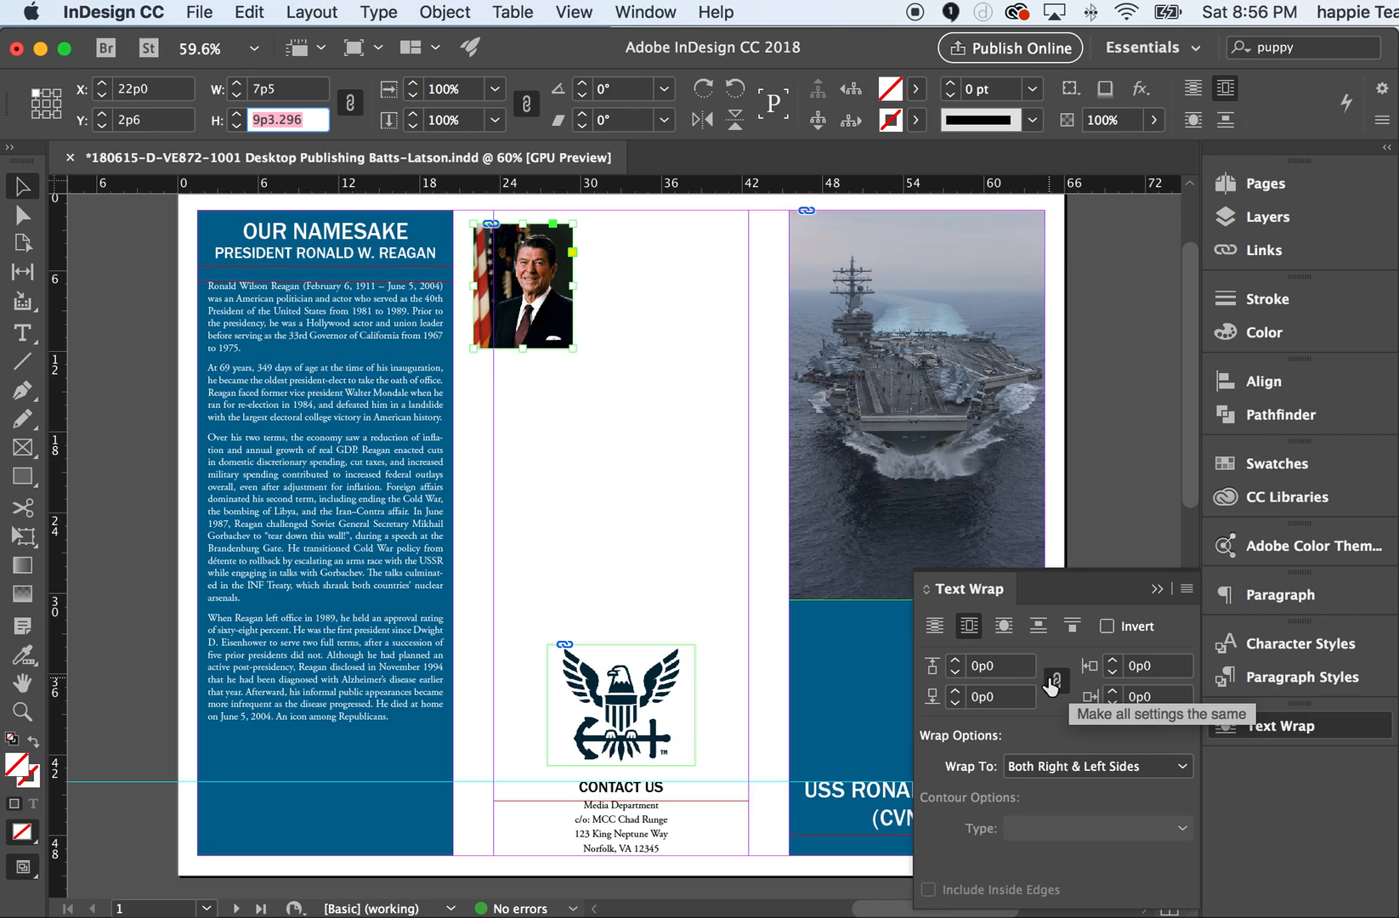
pyautogui.click(994, 666)
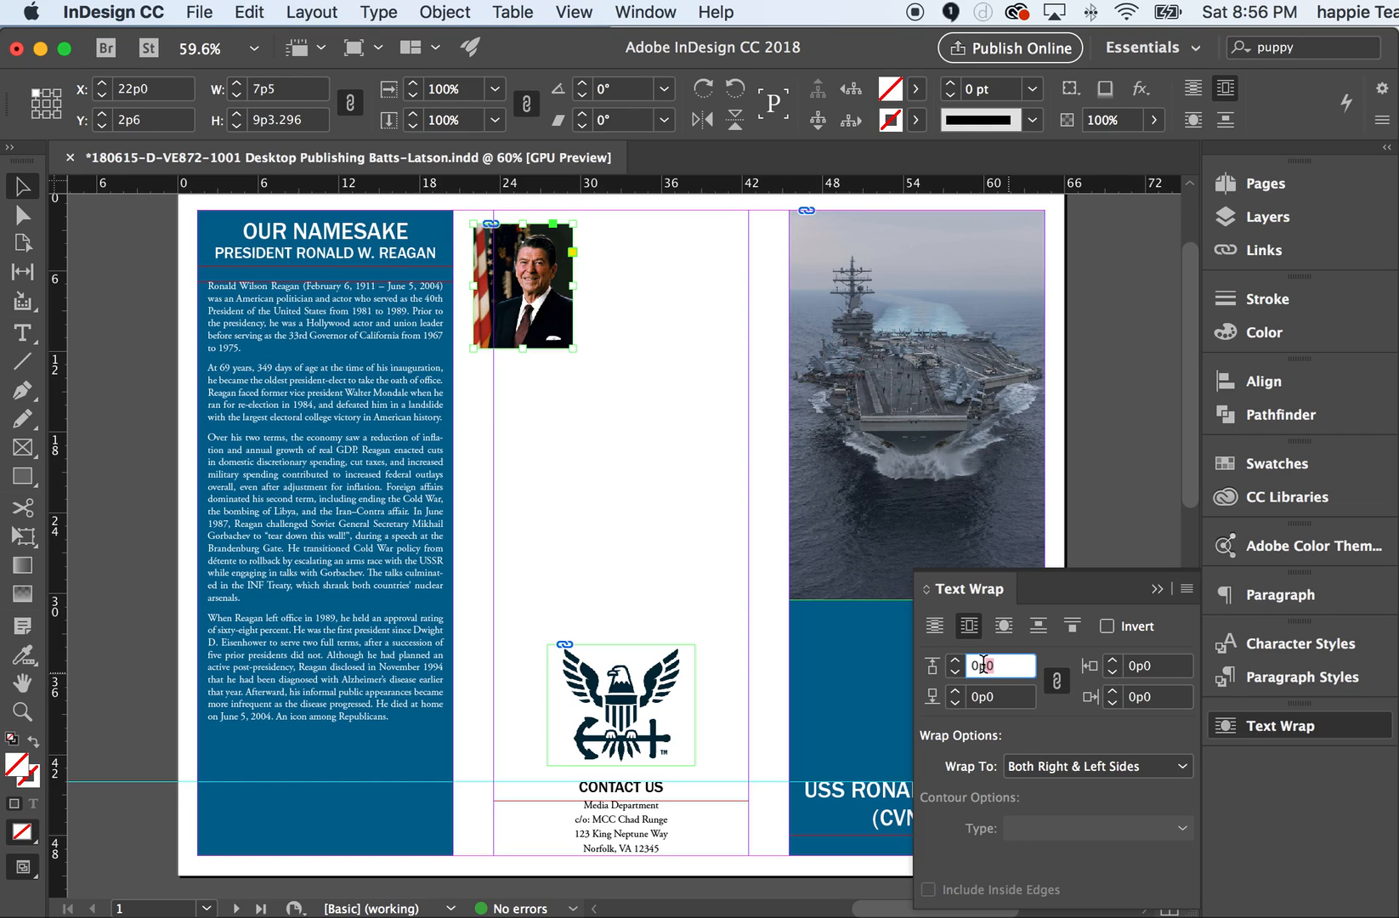
pyautogui.write('9')
pyautogui.press('Tab')
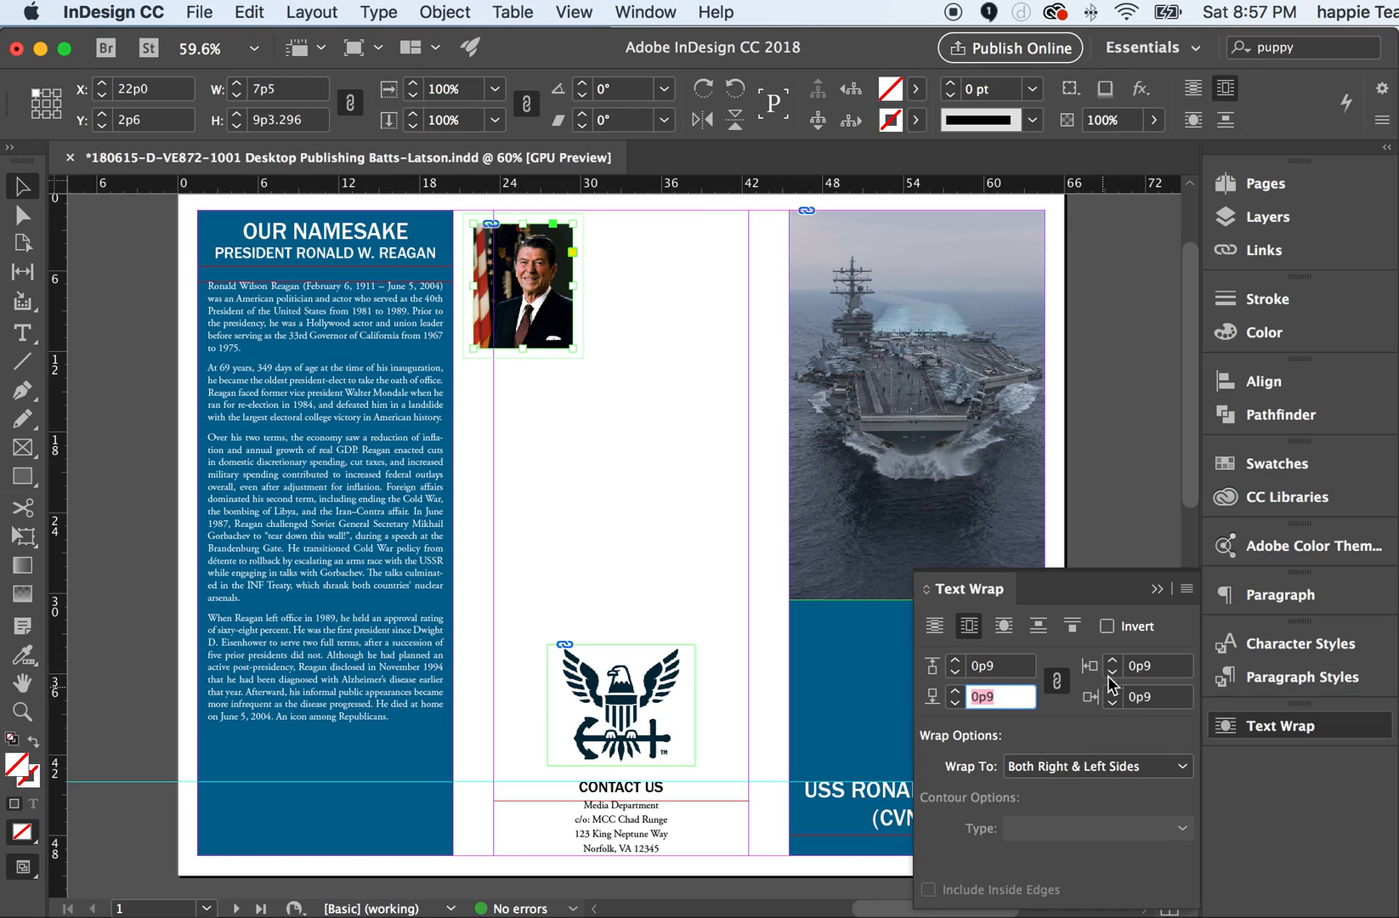
# Step: Unlink the text wrap offsets and set only the top offset to 0p0
pyautogui.click(1056, 685)
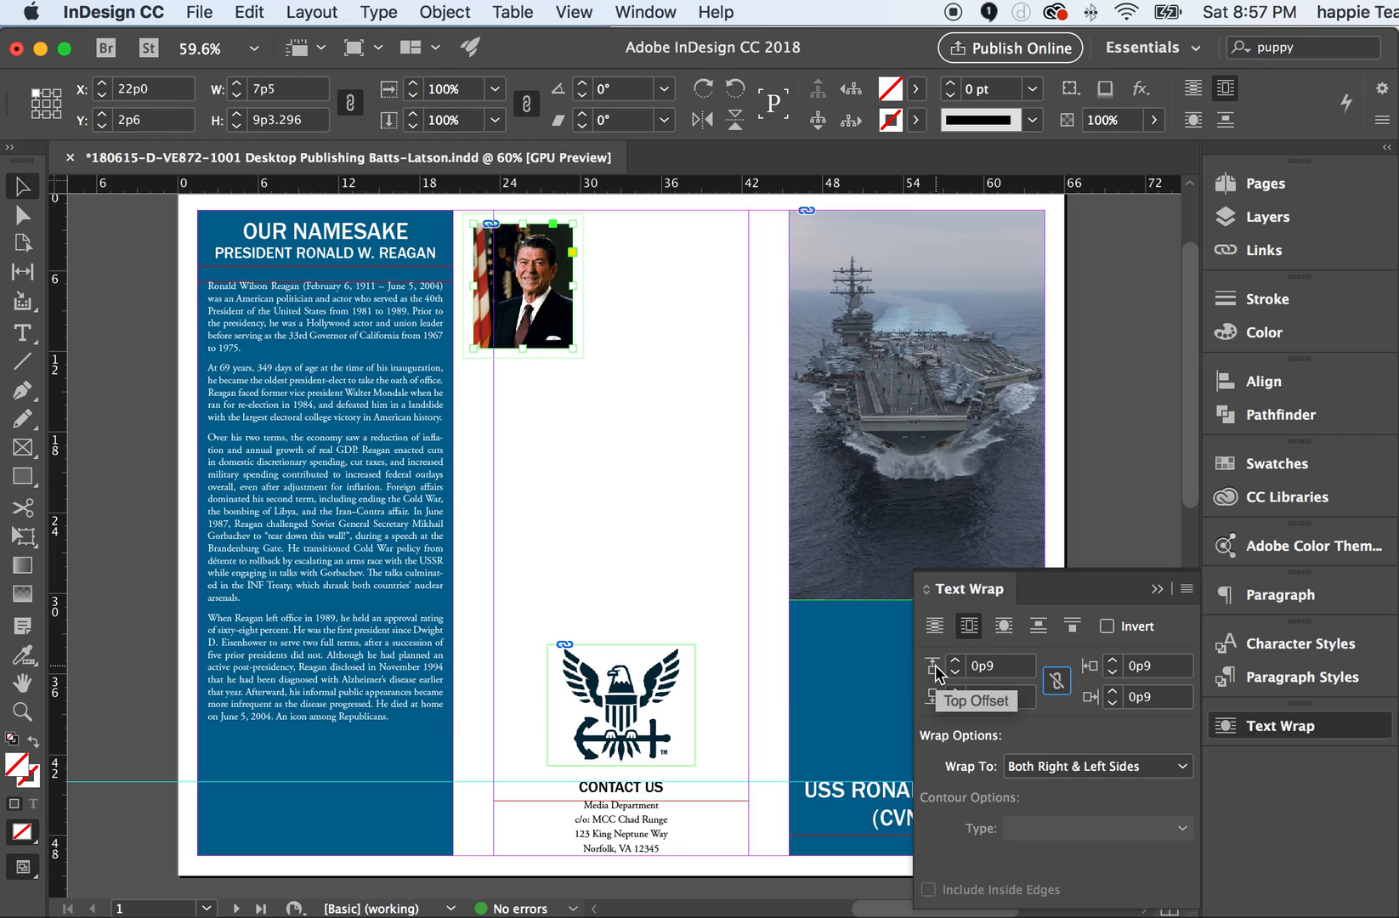
pyautogui.doubleClick(978, 668)
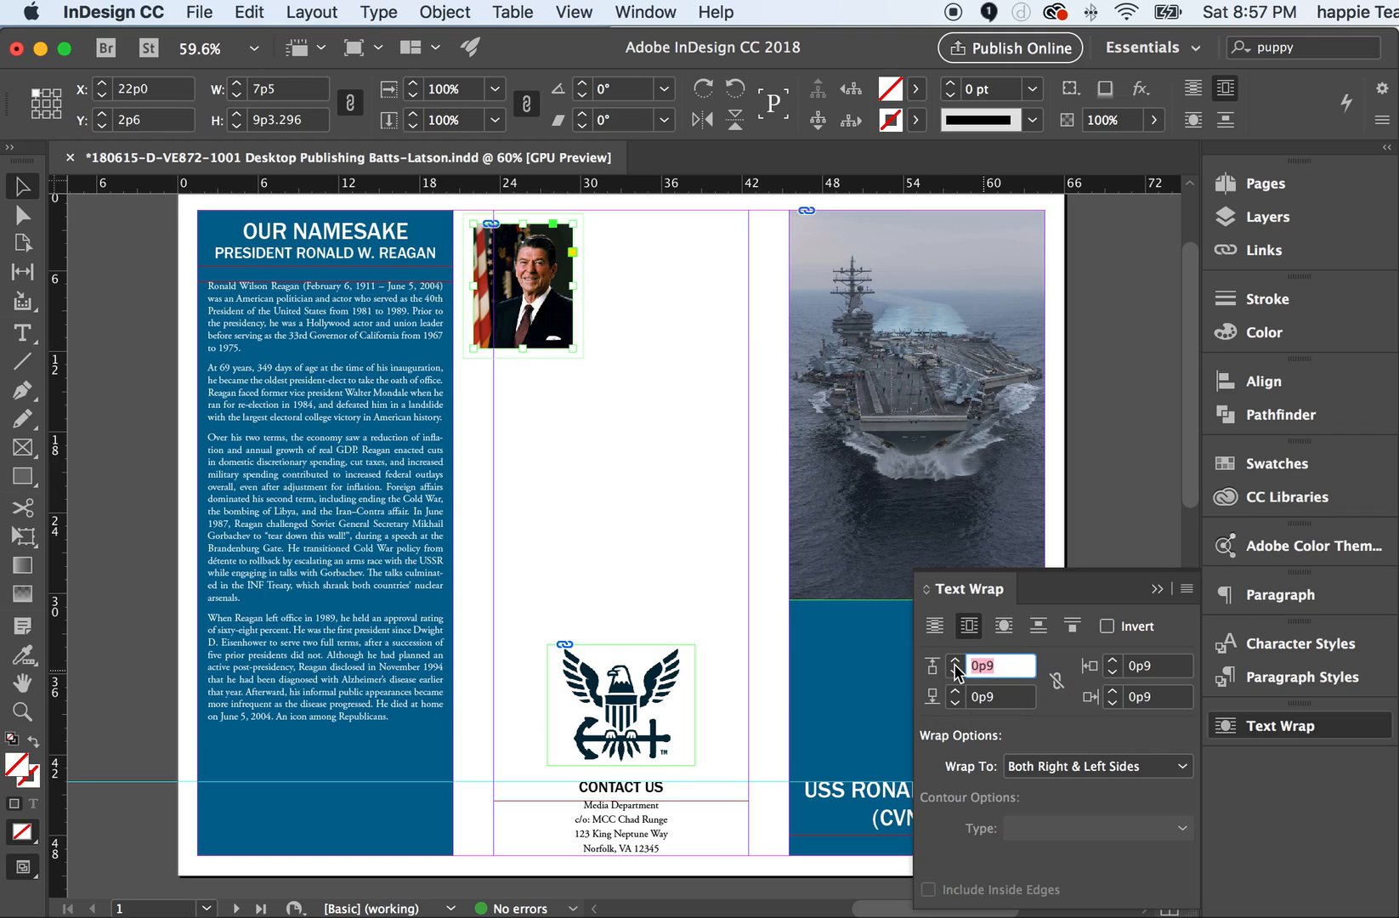
pyautogui.write('0')
pyautogui.press('Tab')
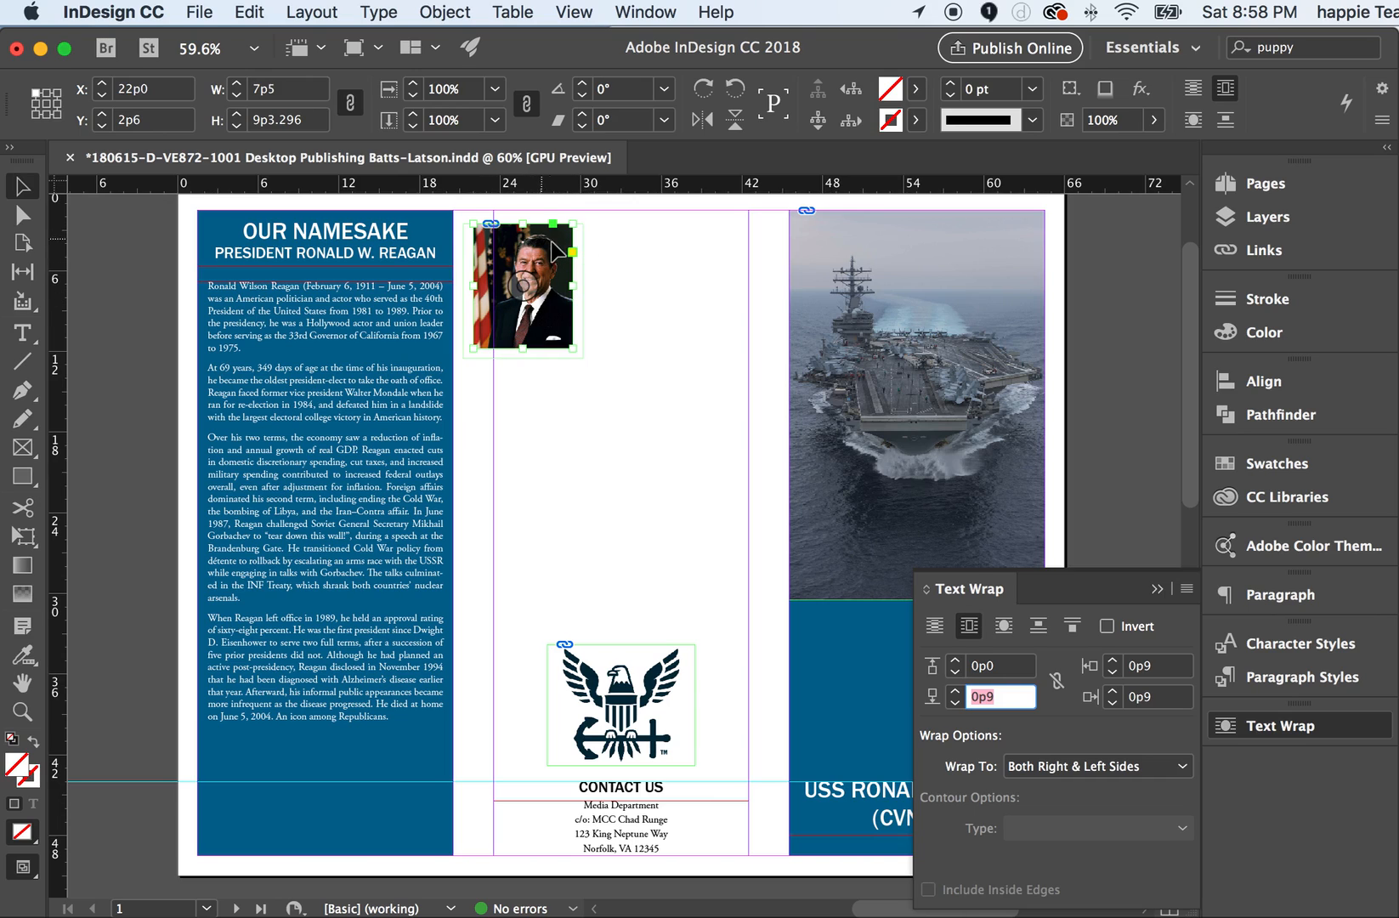
# Step: Move the portrait into the upper right corner of the biography text, at X 12p4, Y 6p10
pyautogui.click(534, 278)
pyautogui.moveTo(532, 274); pyautogui.dragTo(420, 306)
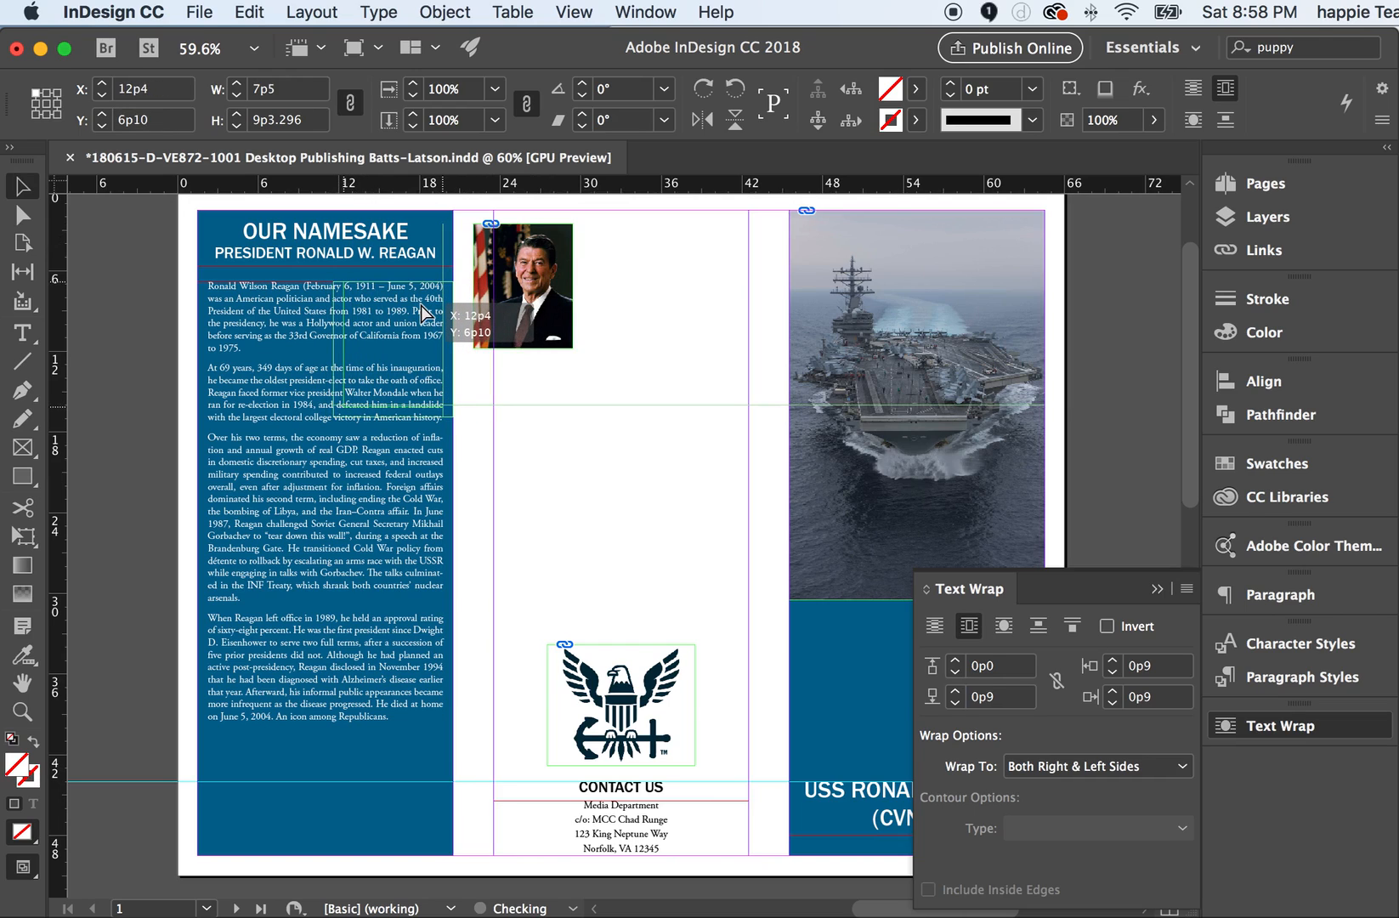
pyautogui.moveTo(421, 305); pyautogui.dragTo(421, 305)
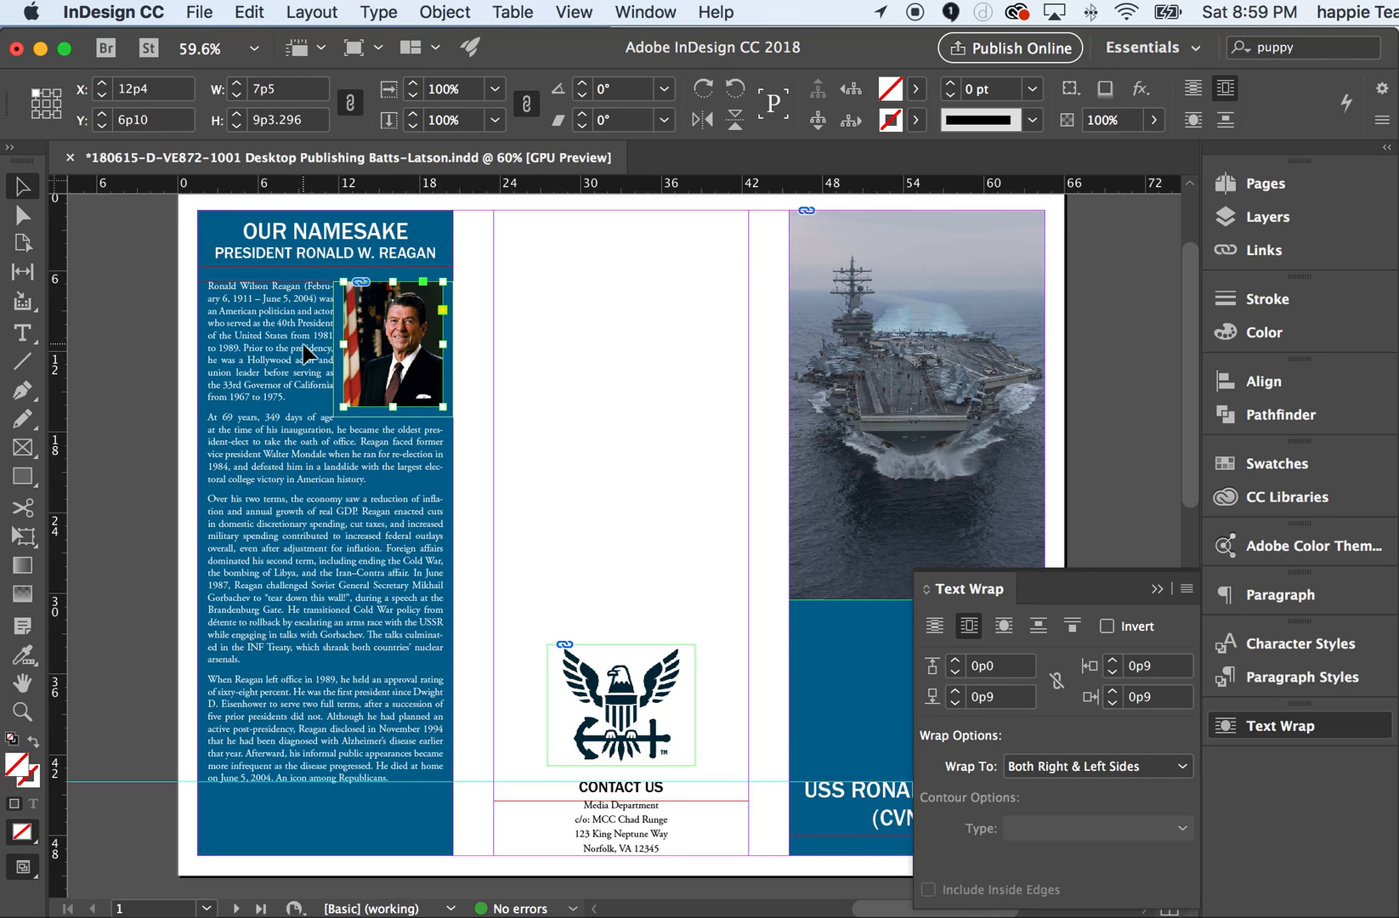
pyautogui.scroll(2, 306, 350)
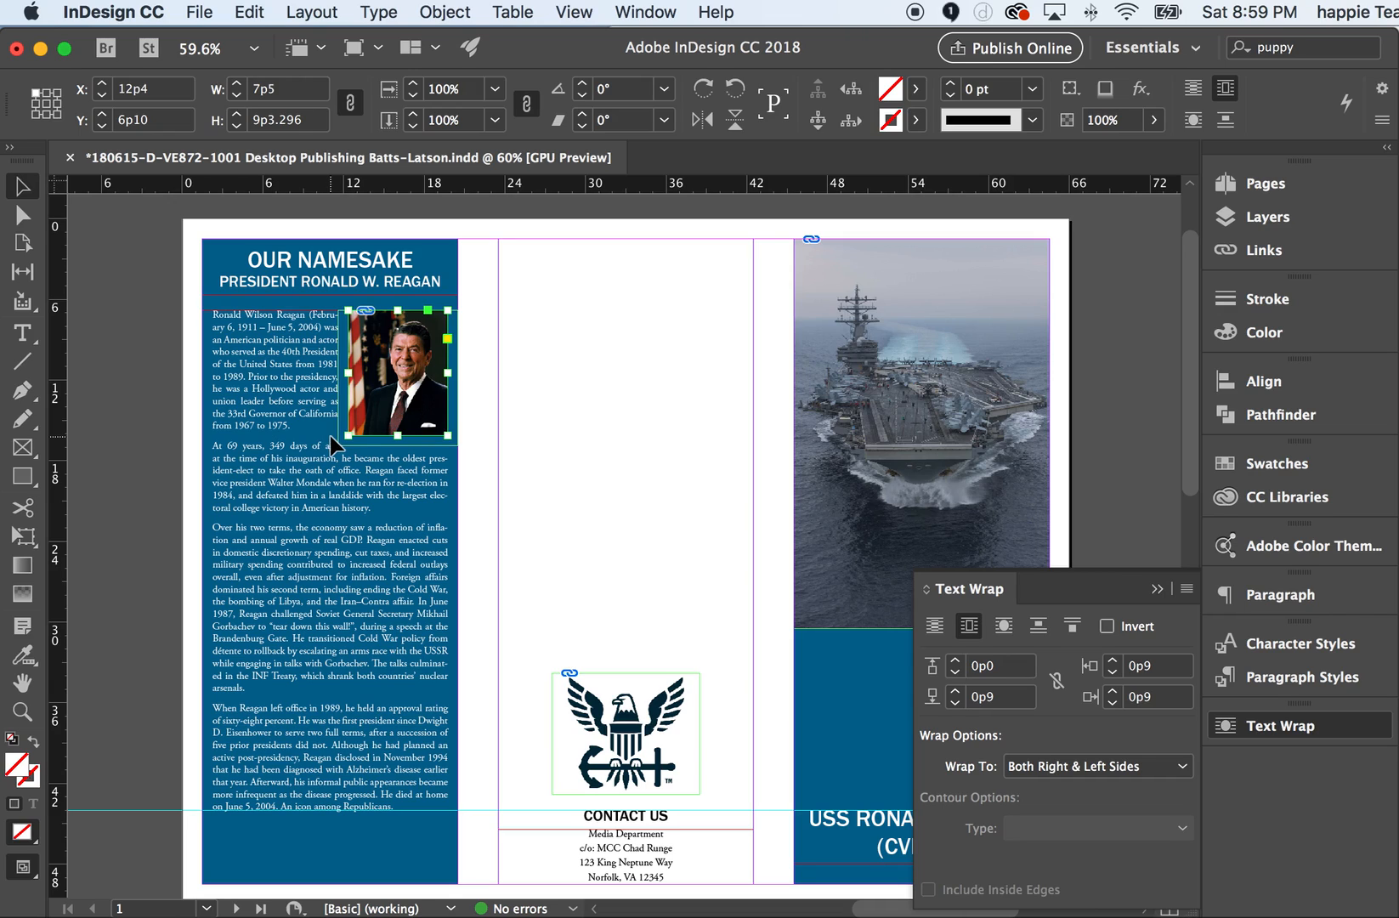
# Step: Collapse the text wrap settings, save the brochure and switch to the Sources folder in Finder
pyautogui.click(1160, 591)
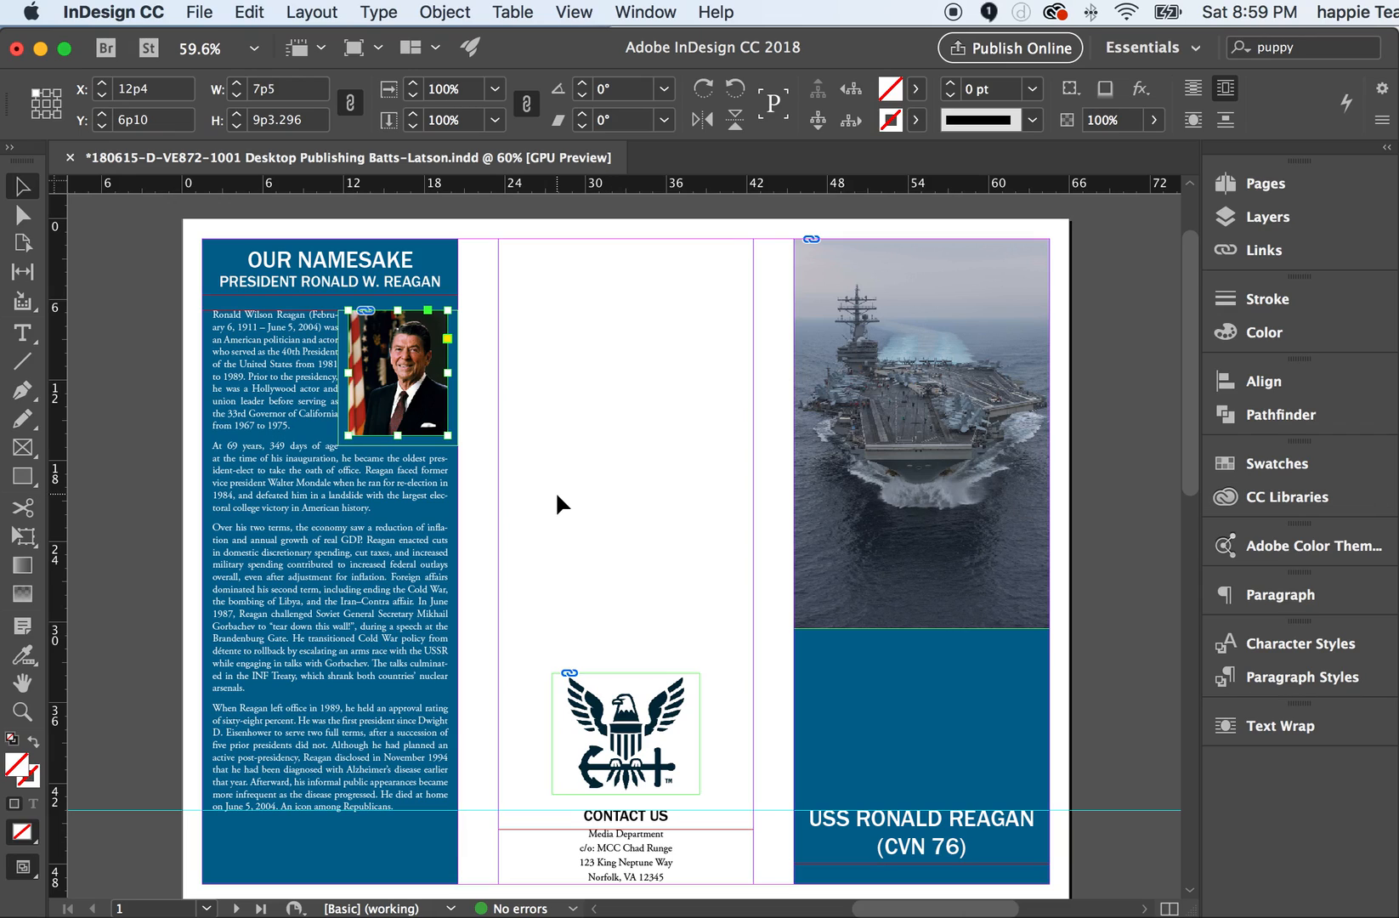
pyautogui.press('super+s')
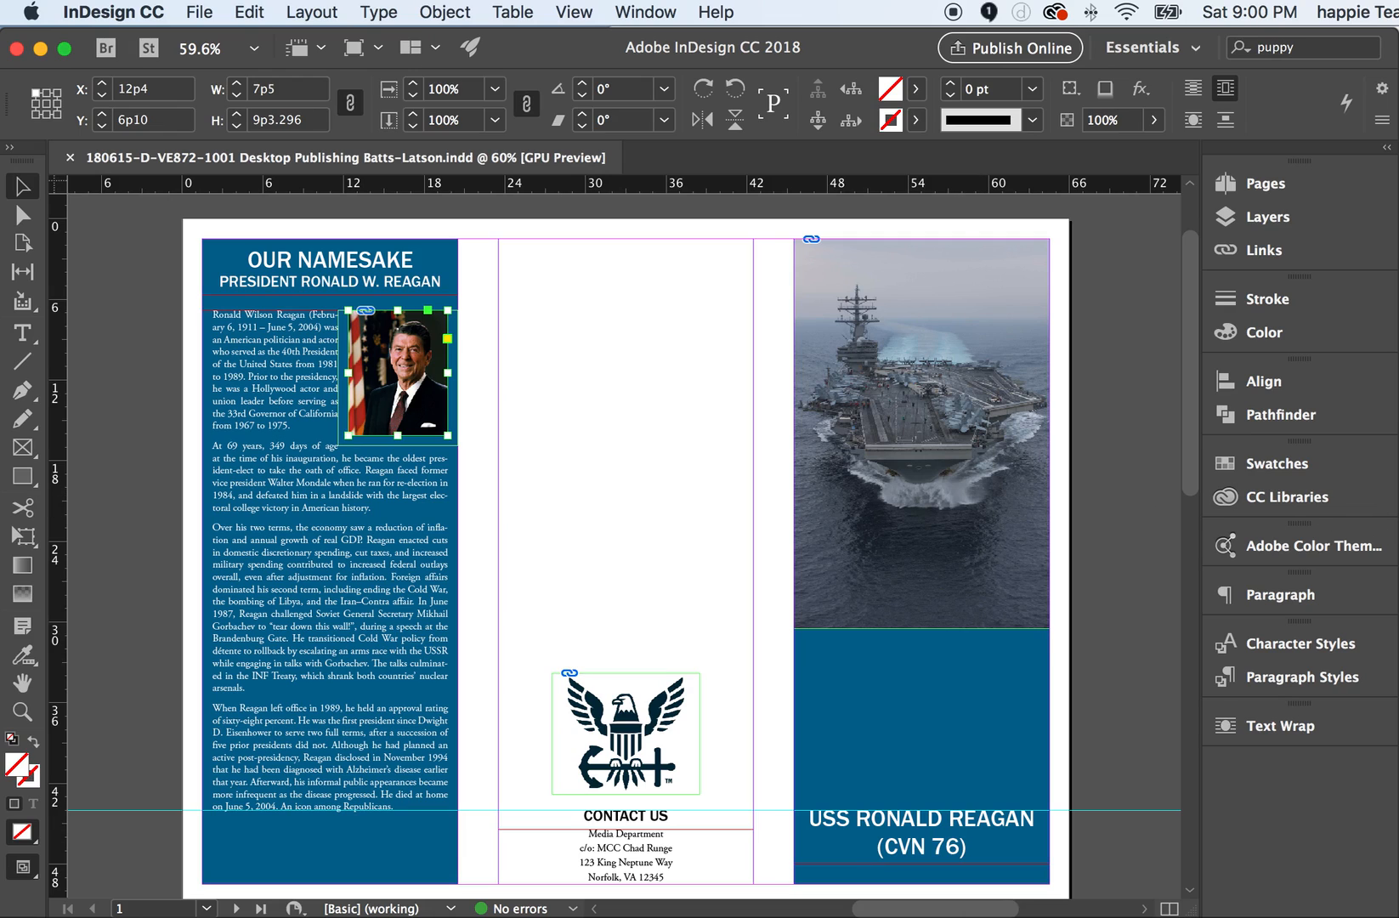
pyautogui.press('super+Tab')
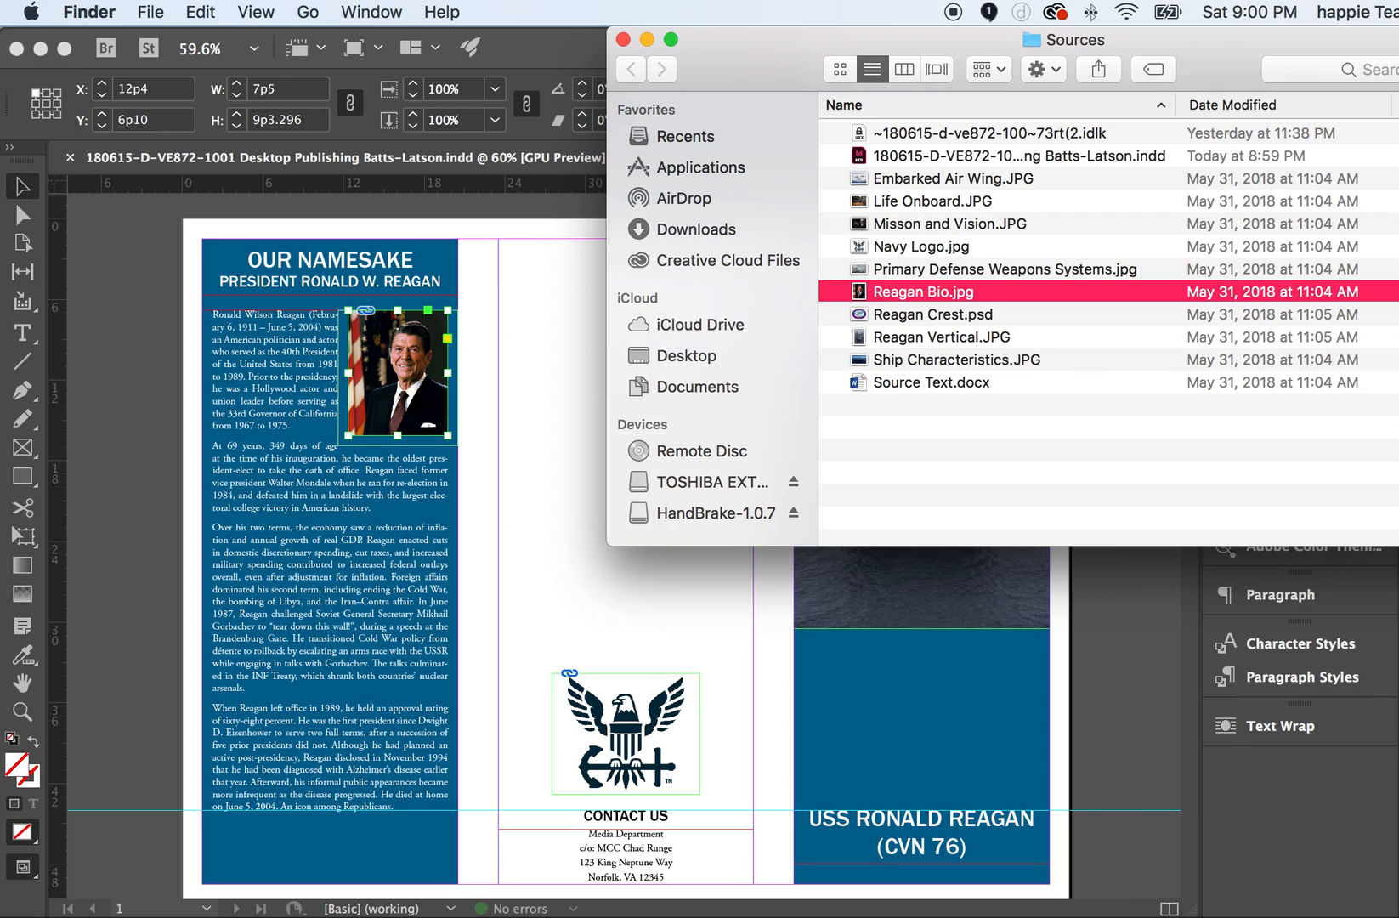
# Step: Place Reagan Crest.psd from the Sources folder at full size near the top of the brochure's middle panel
pyautogui.click(883, 316)
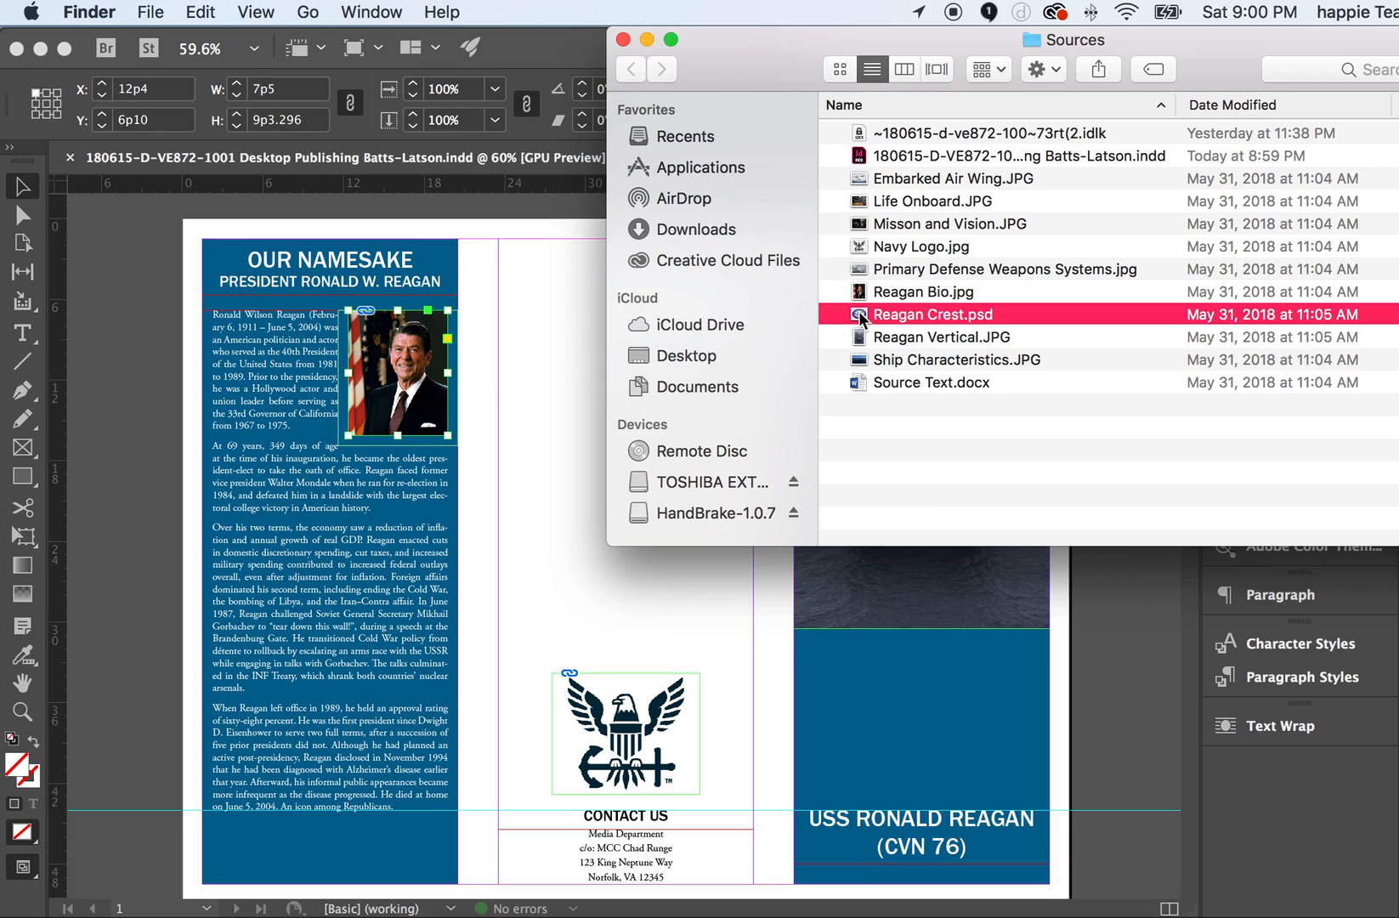
pyautogui.moveTo(860, 316); pyautogui.dragTo(534, 302)
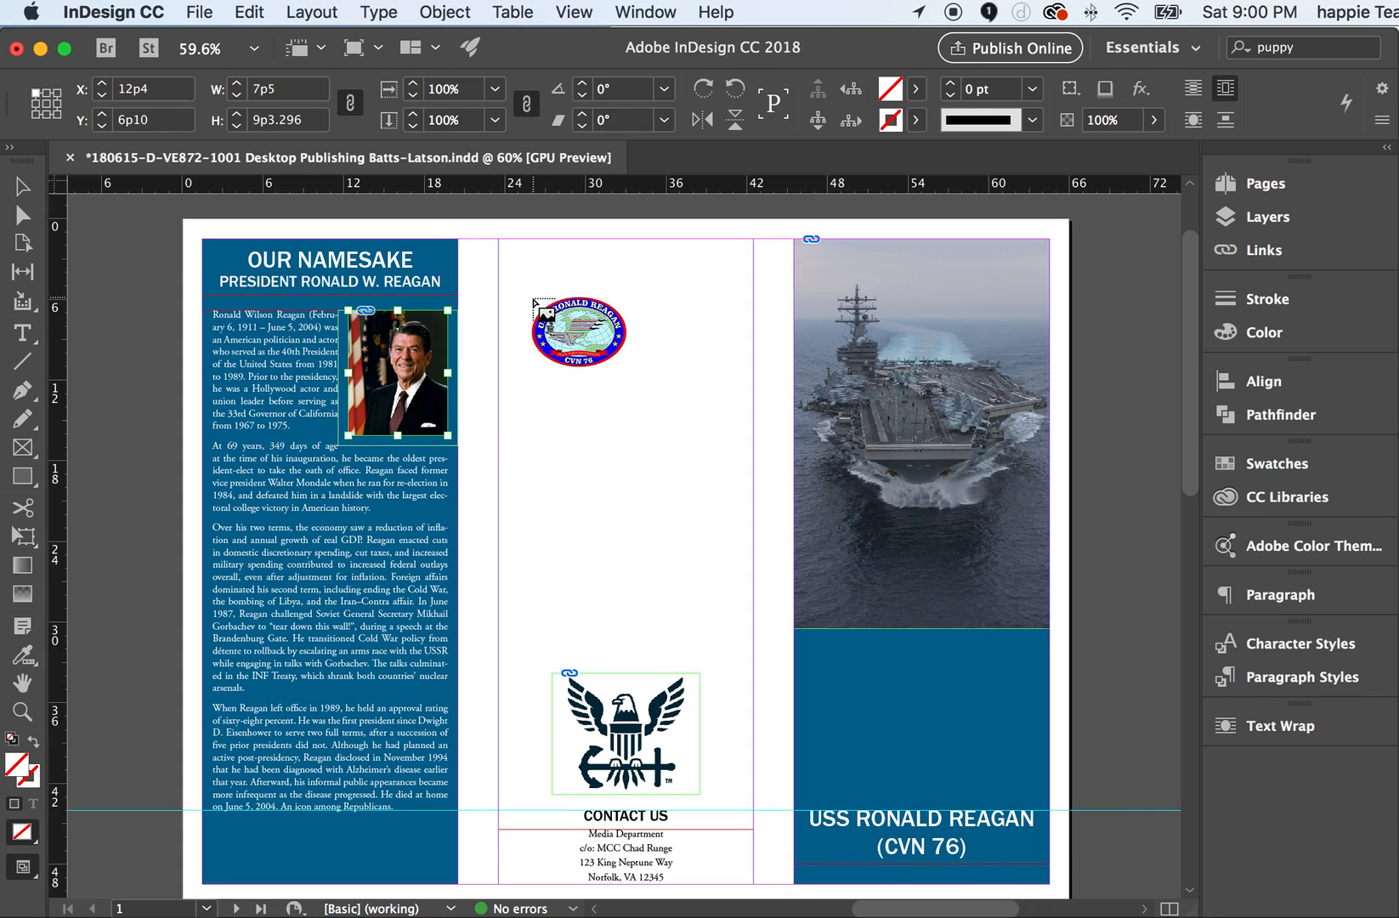
pyautogui.moveTo(534, 302); pyautogui.dragTo(504, 247)
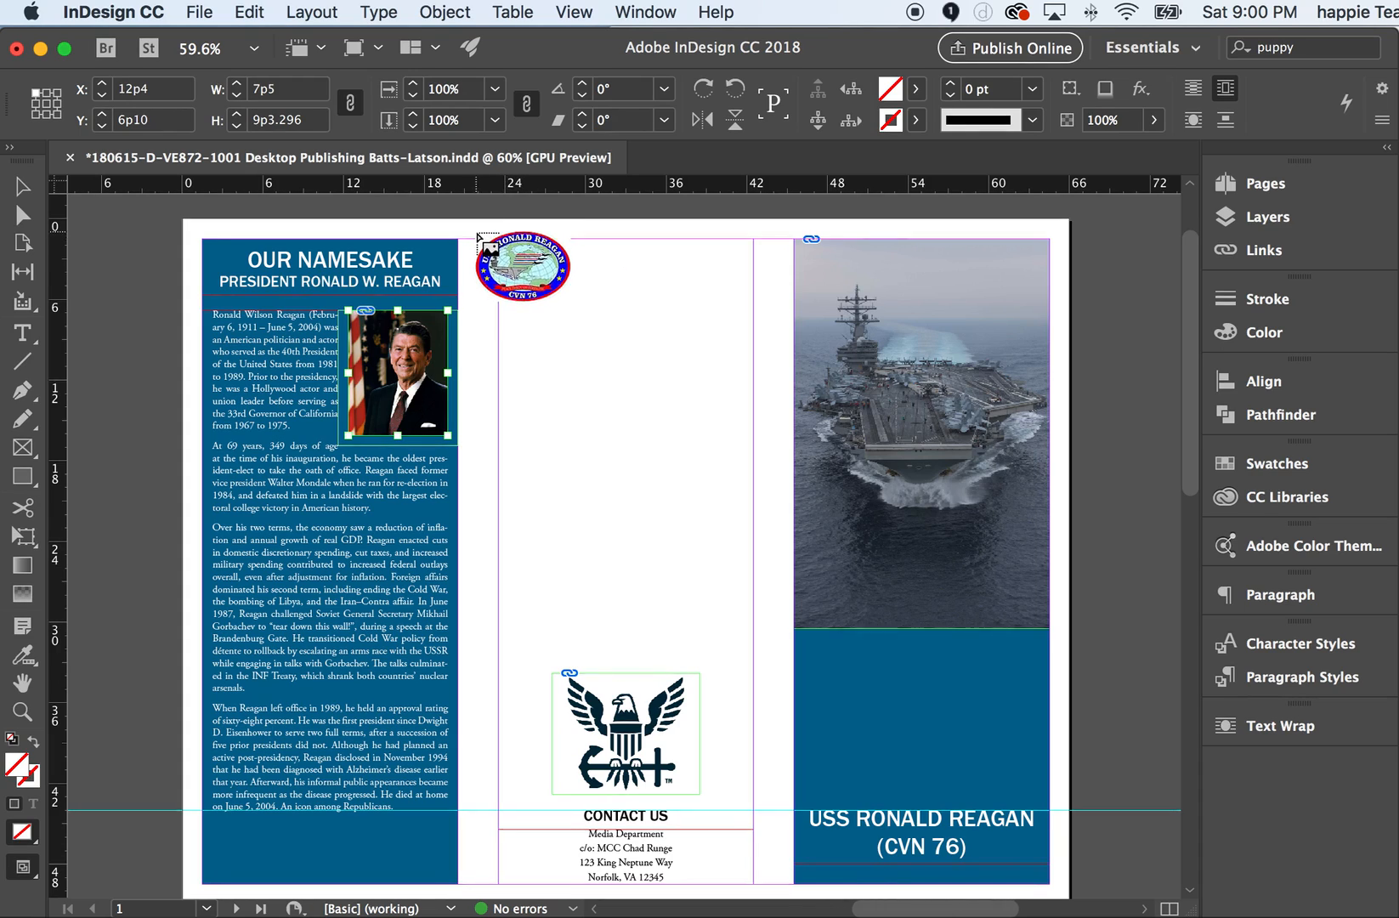
pyautogui.click(521, 261)
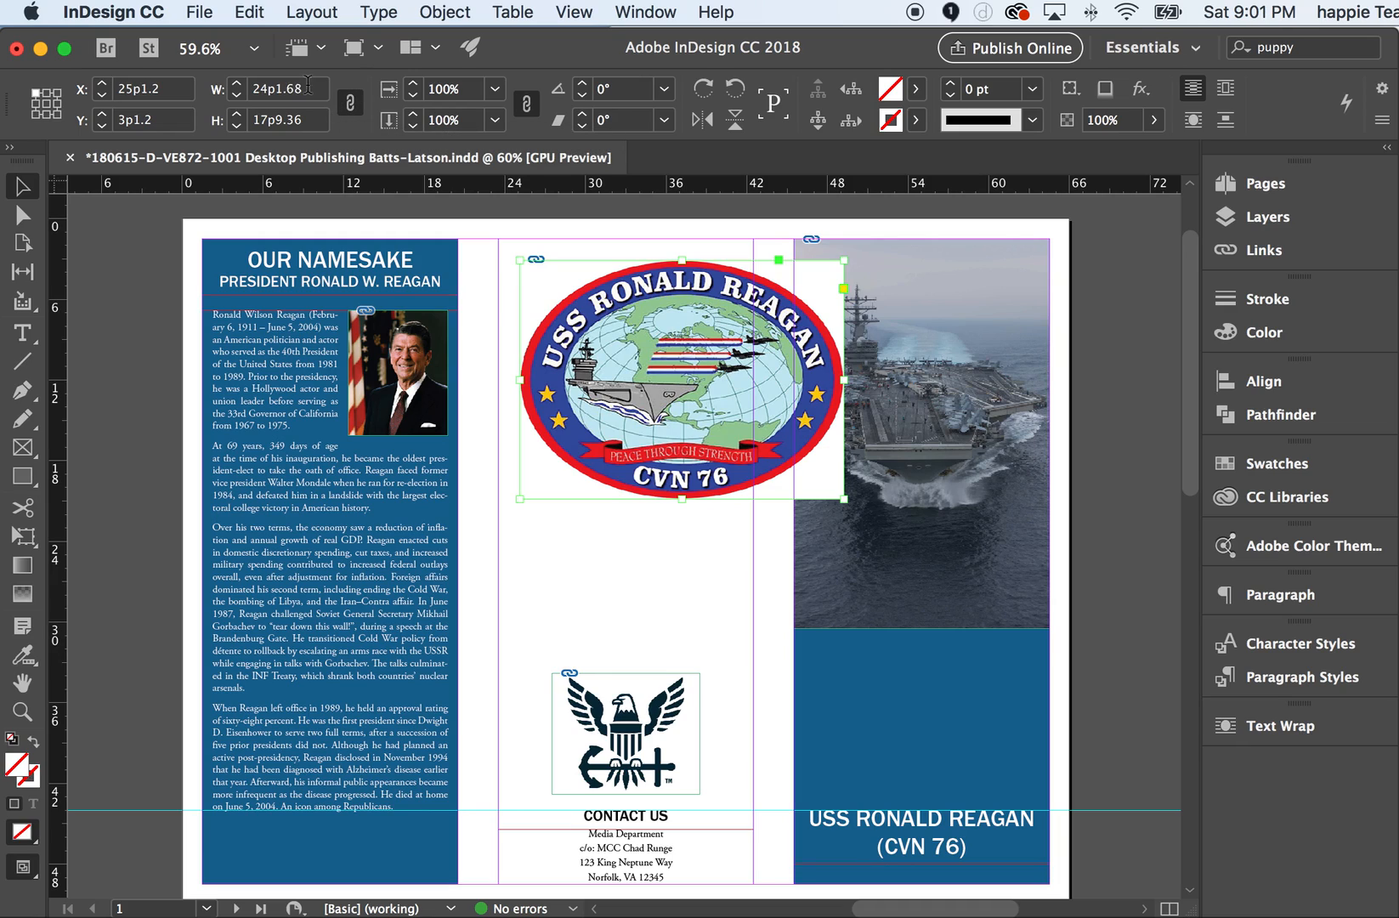
# Step: Resize the crest's frame proportionally to a width of 15p0 and fit the crest image to the frame
pyautogui.click(280, 88)
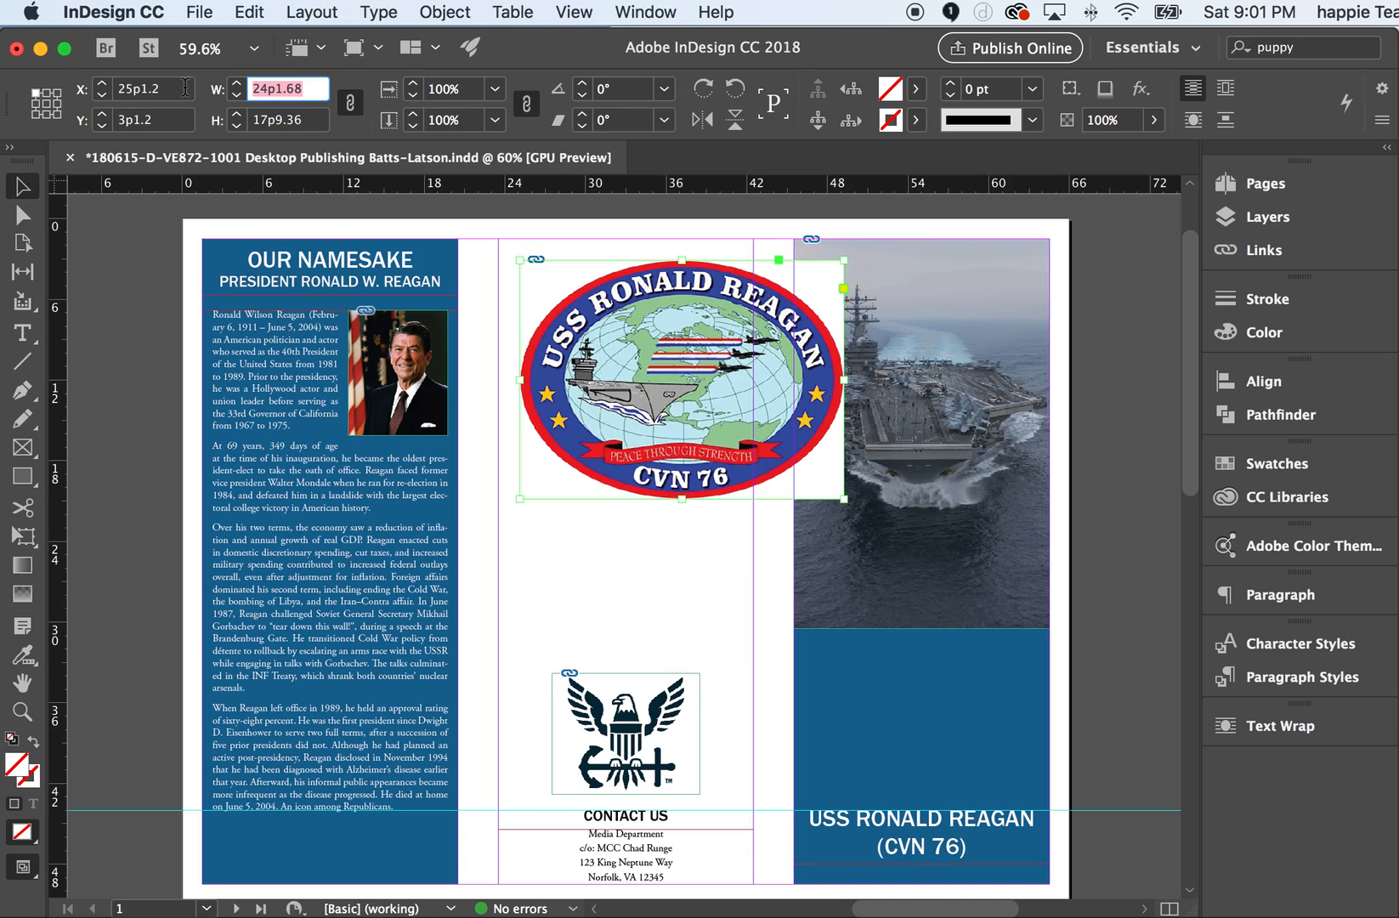
pyautogui.write('15')
pyautogui.click(304, 122)
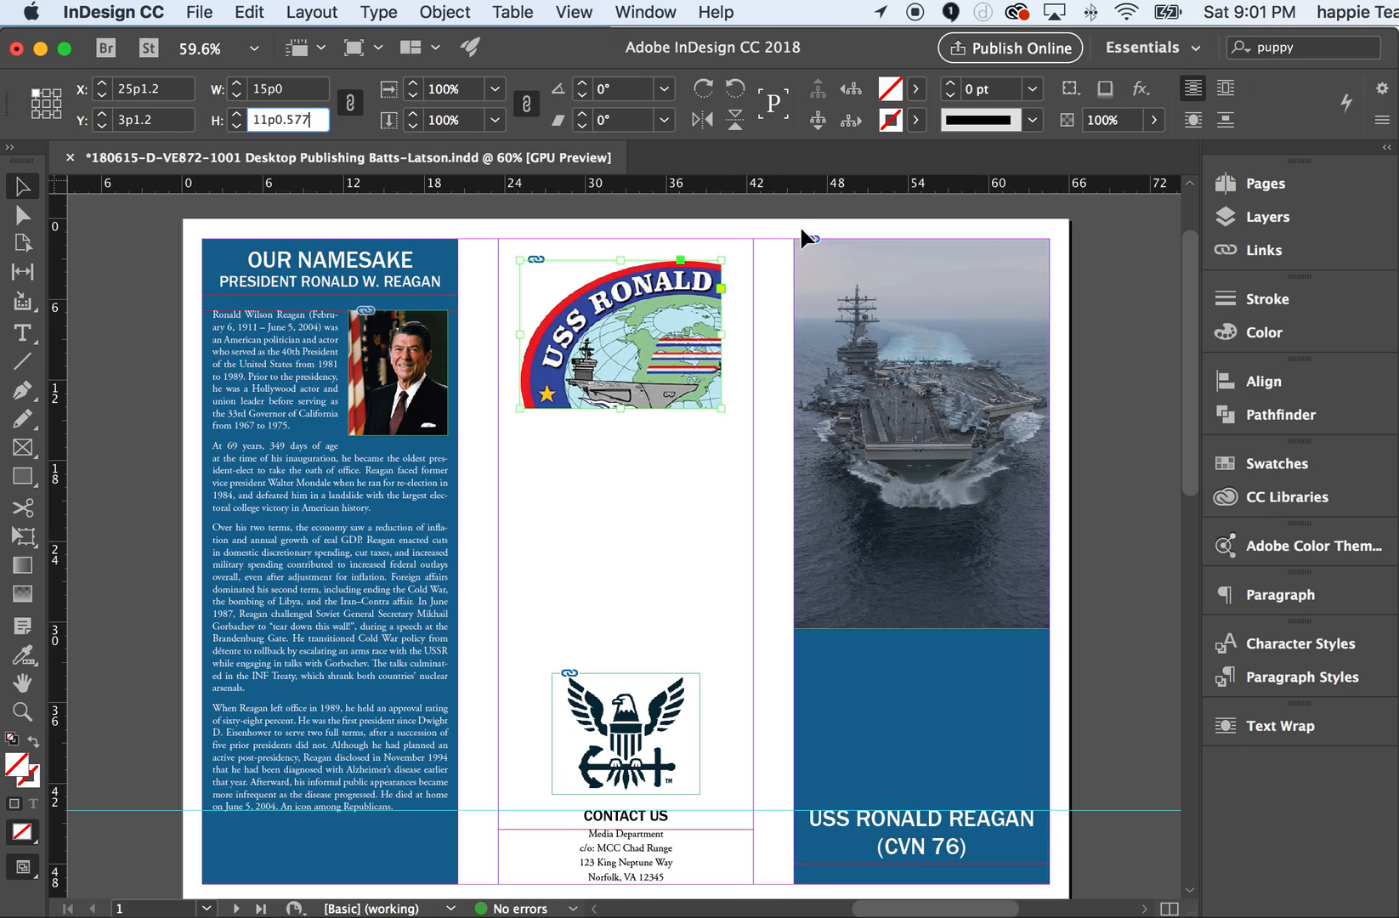
pyautogui.rightClick(591, 369)
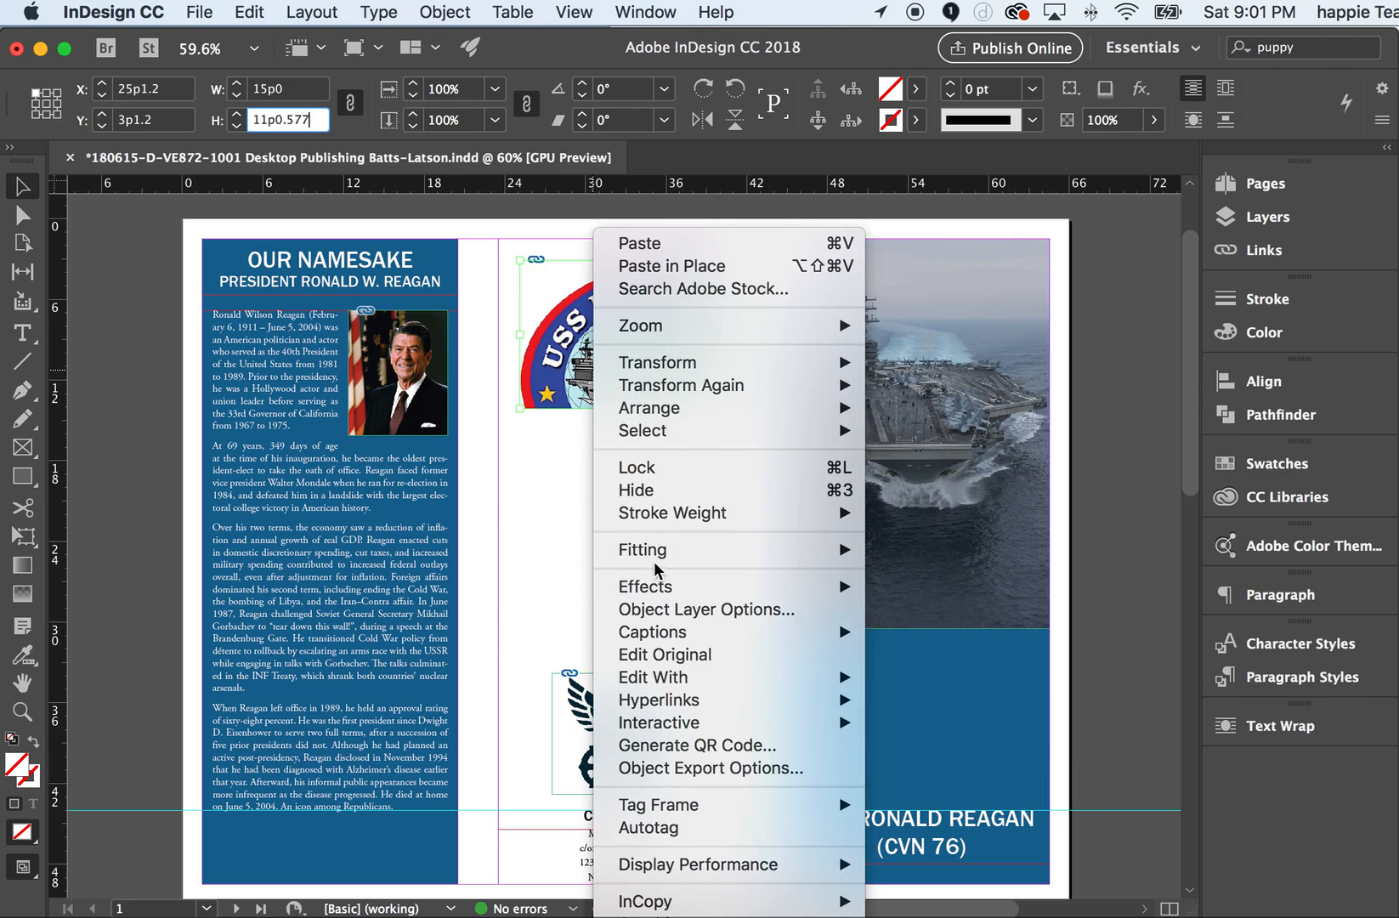
pyautogui.moveTo(743, 549)
pyautogui.click(934, 552)
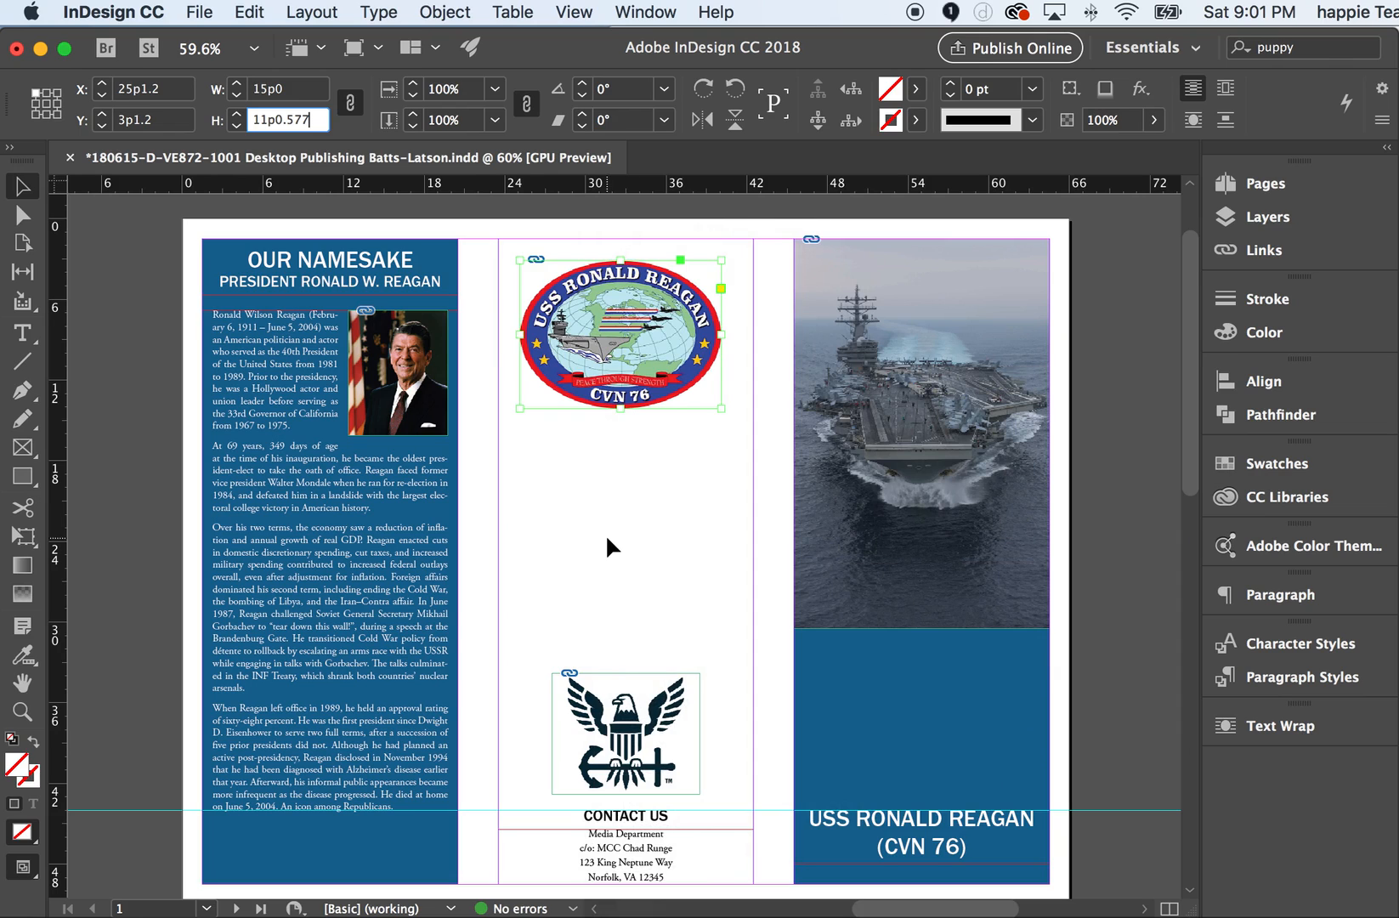
# Step: Move the crest to X 47p6, Y 31p9.023, centred in the cover panel's blue area above the ship's name, and save the brochure
pyautogui.scroll(2, 605, 534)
pyautogui.hscroll(2, 605, 534)
pyautogui.hscroll(2, 629, 537)
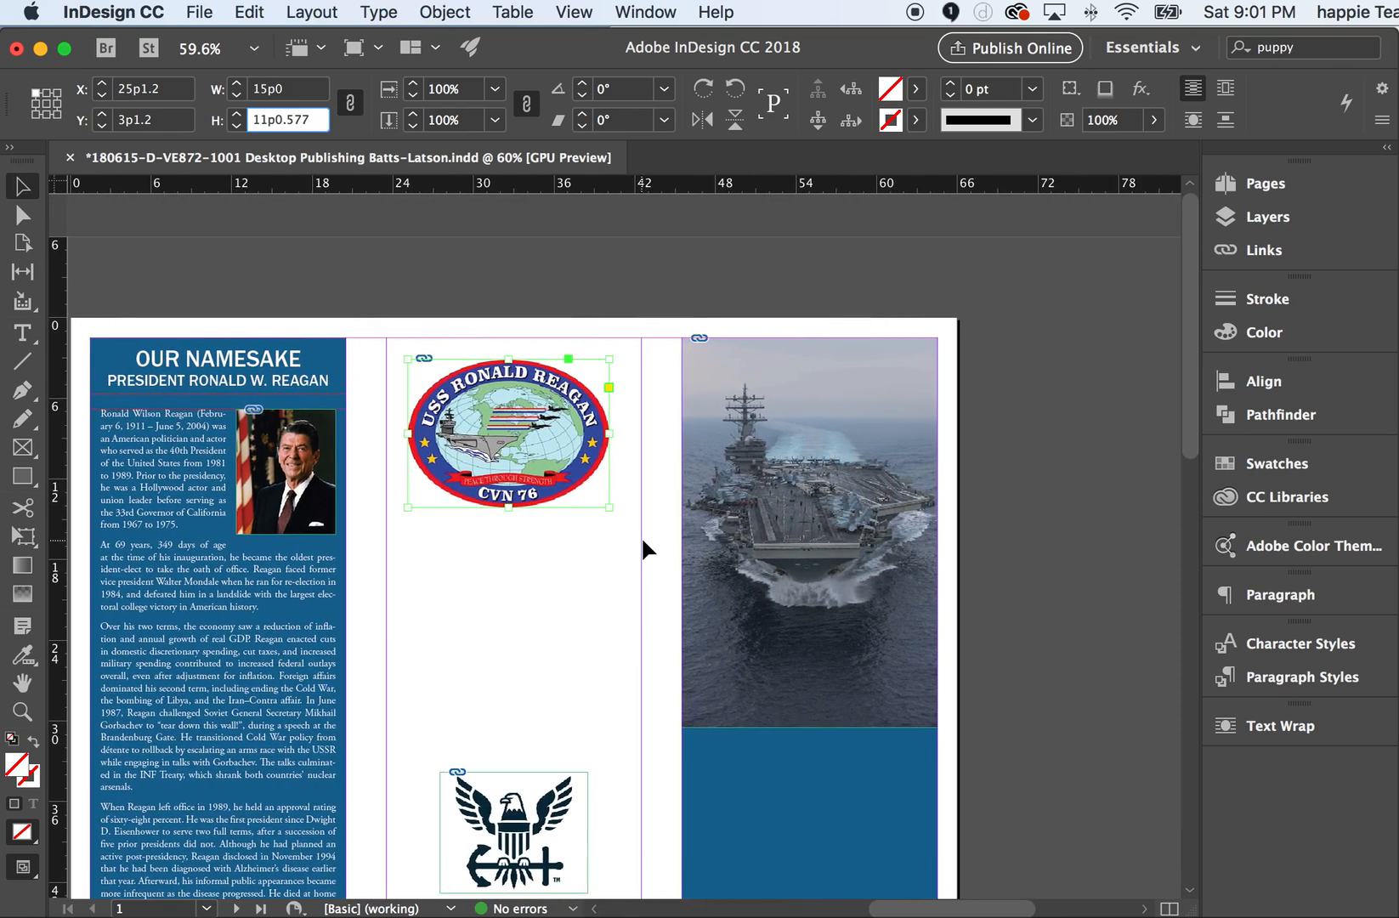
pyautogui.scroll(-5, 641, 537)
pyautogui.scroll(5, 639, 564)
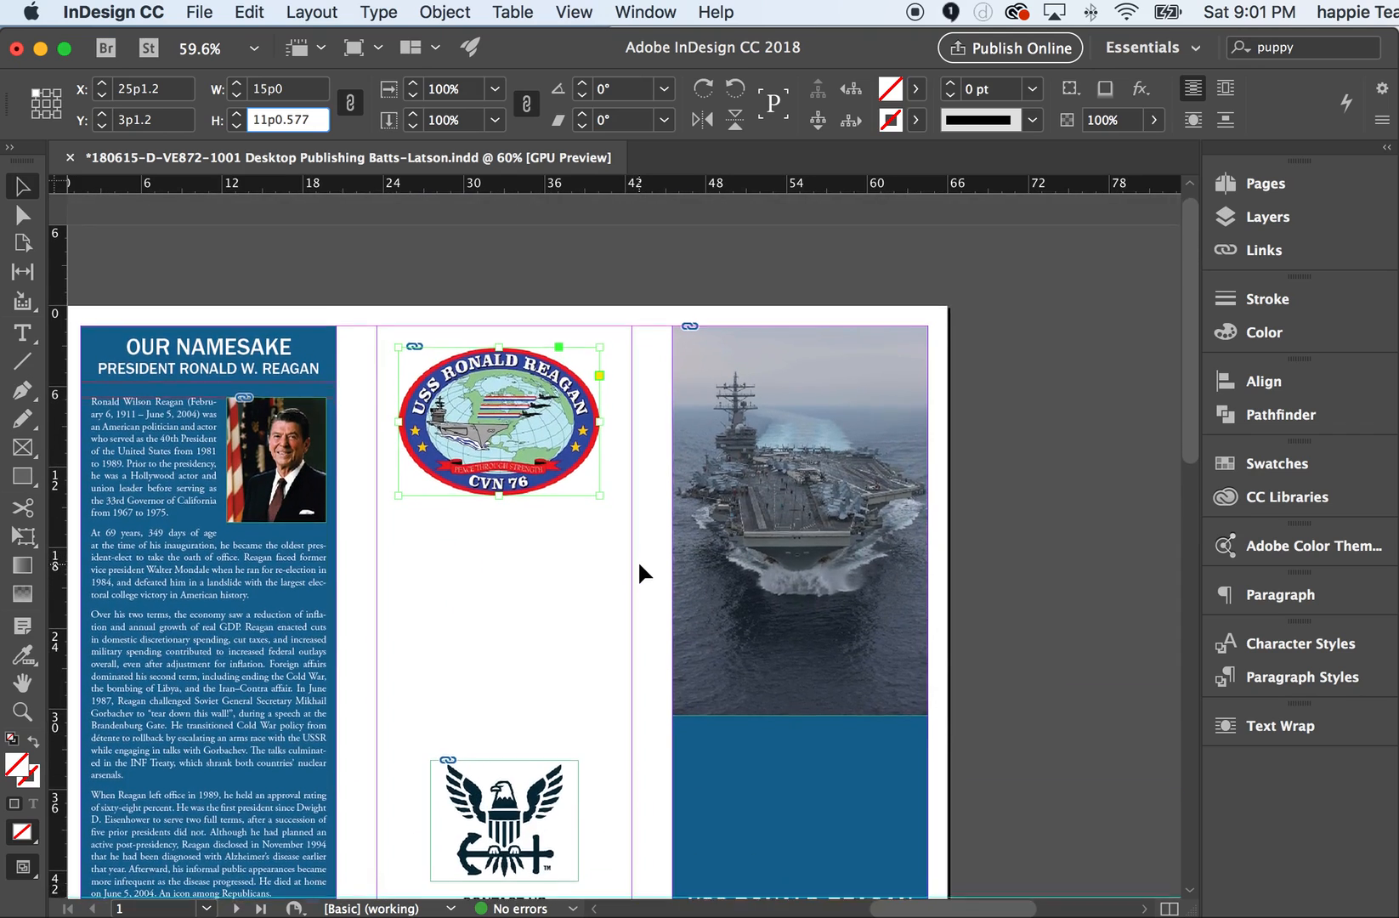
pyautogui.hscroll(1, 639, 575)
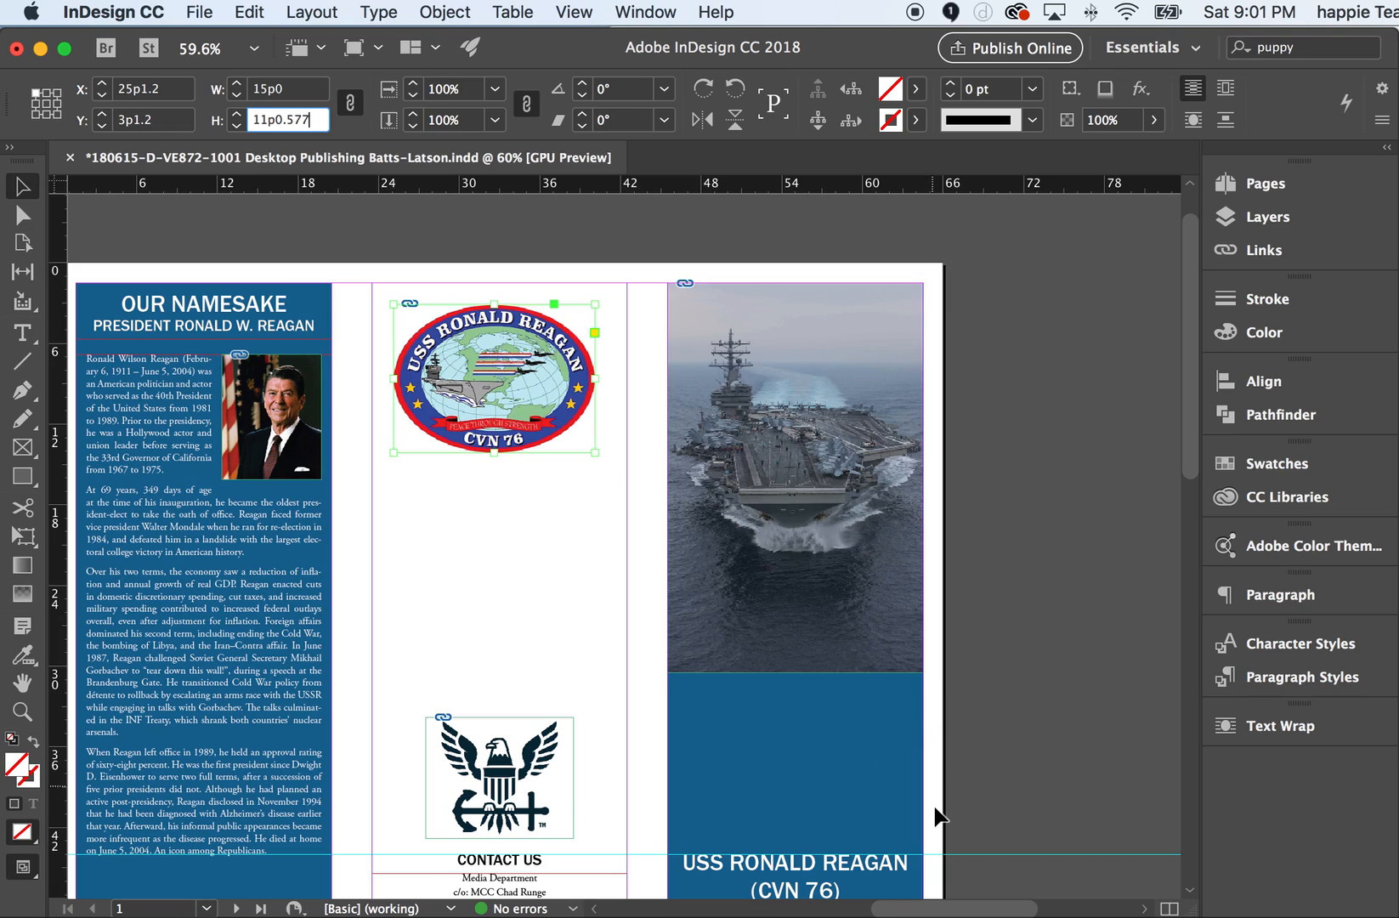
pyautogui.moveTo(557, 379); pyautogui.dragTo(857, 764)
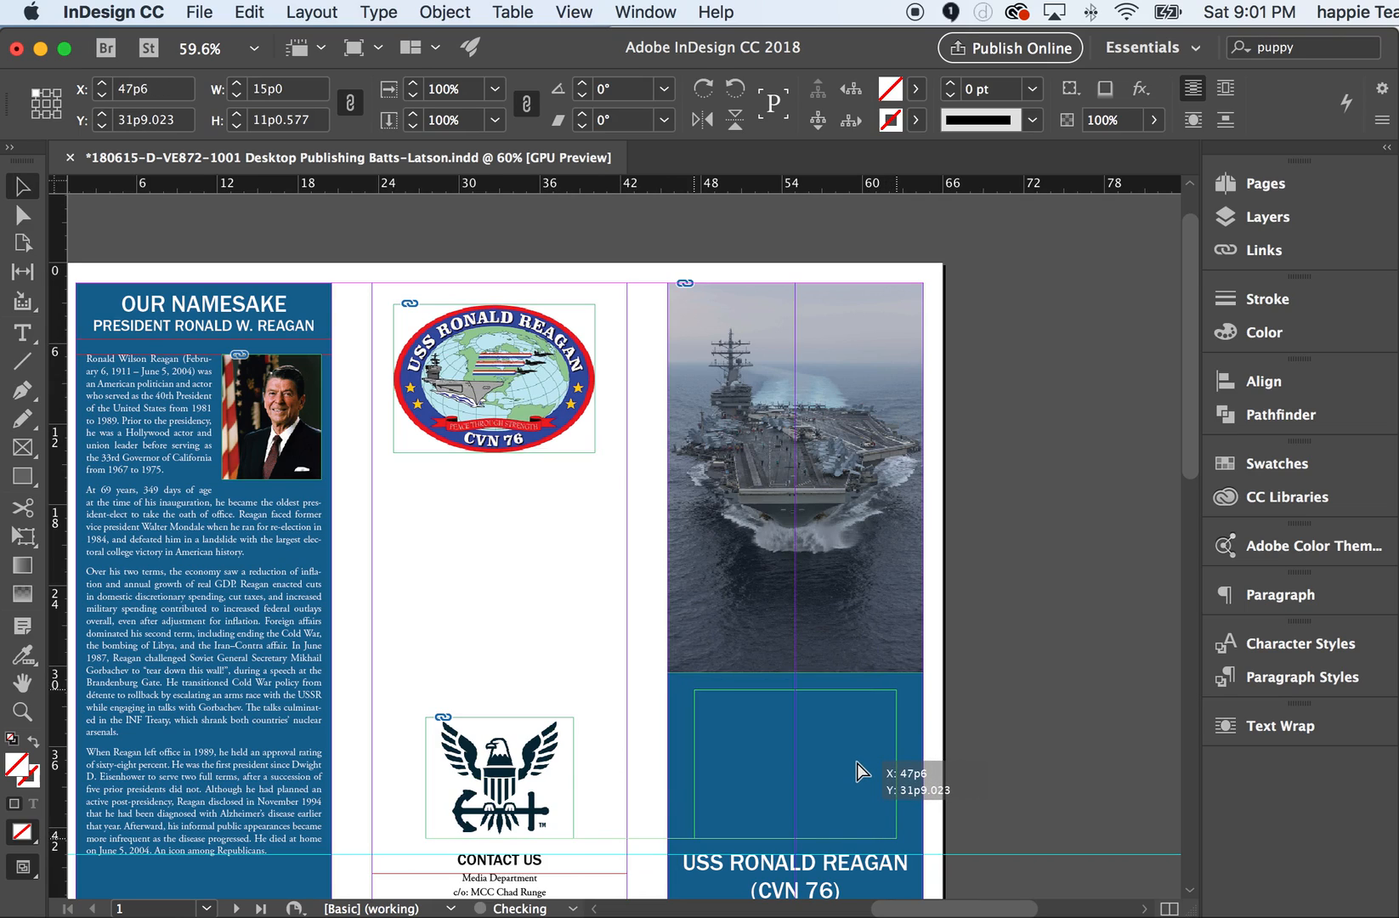
pyautogui.moveTo(858, 764); pyautogui.dragTo(858, 764)
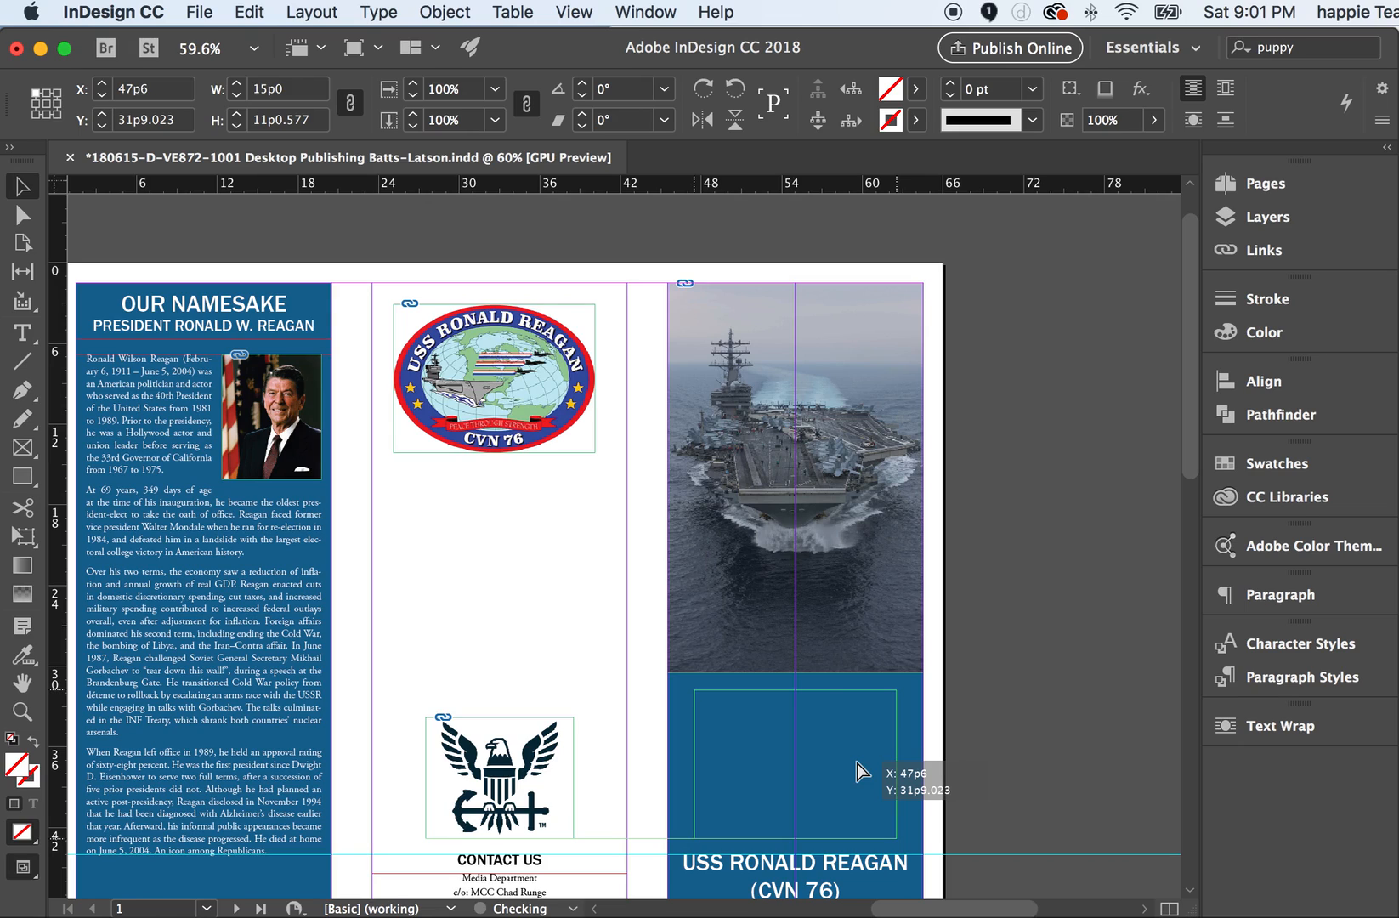
pyautogui.moveTo(857, 764); pyautogui.dragTo(859, 767)
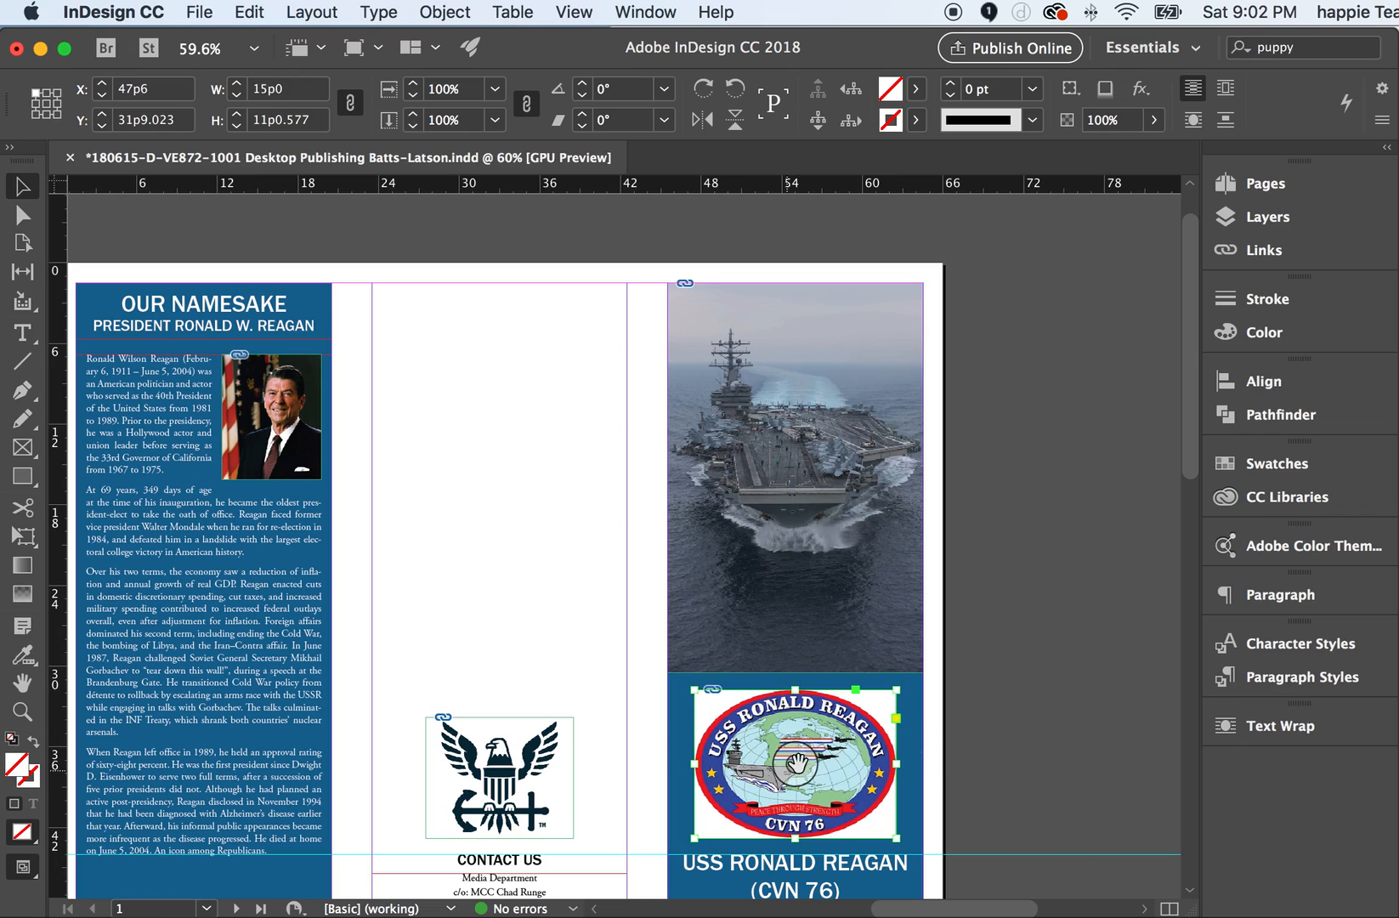
pyautogui.scroll(-2, 681, 739)
pyautogui.hscroll(-1, 681, 739)
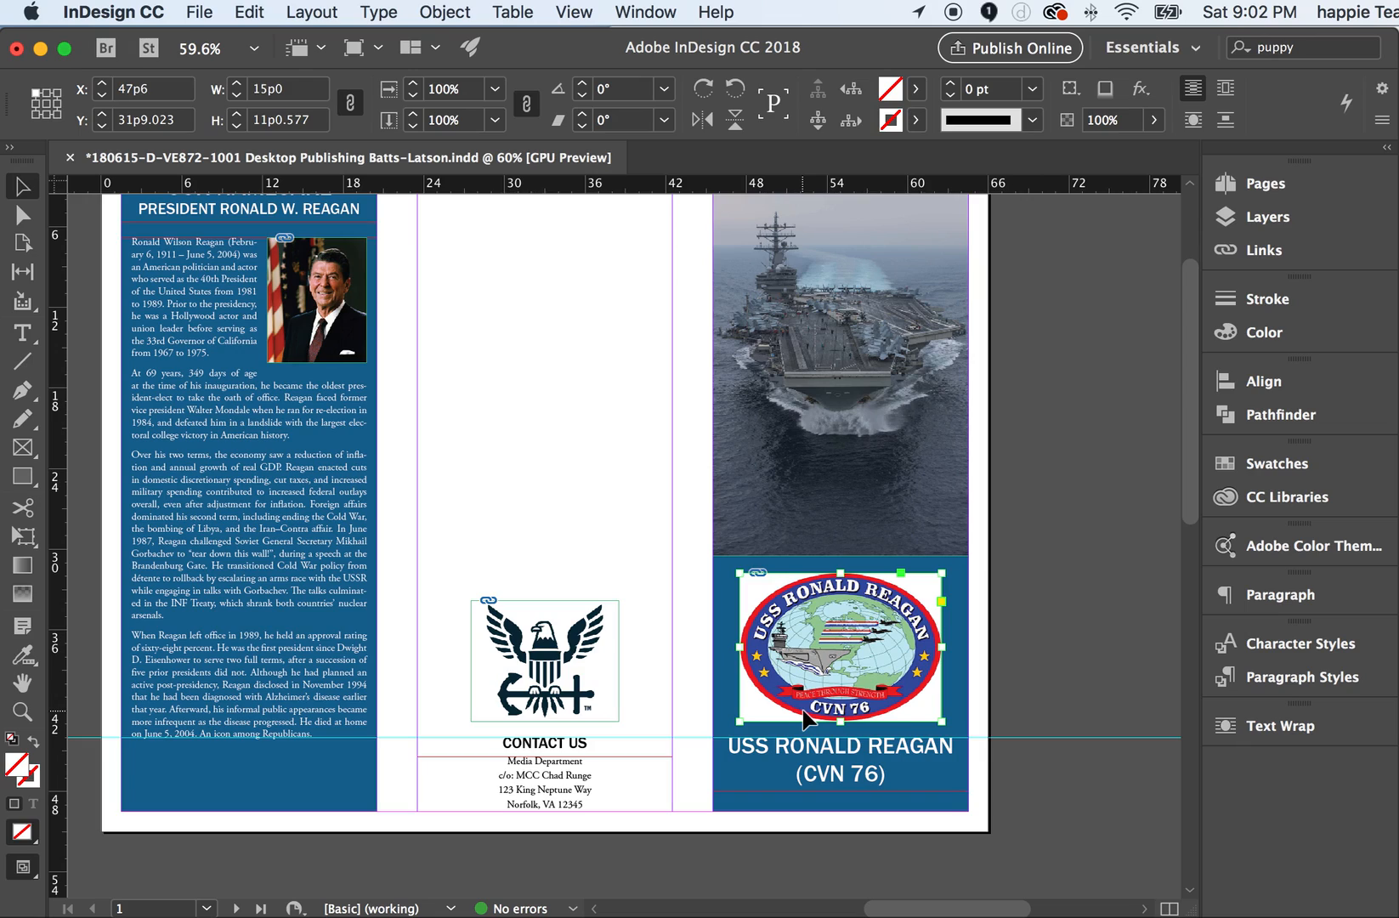
pyautogui.press('super+s')
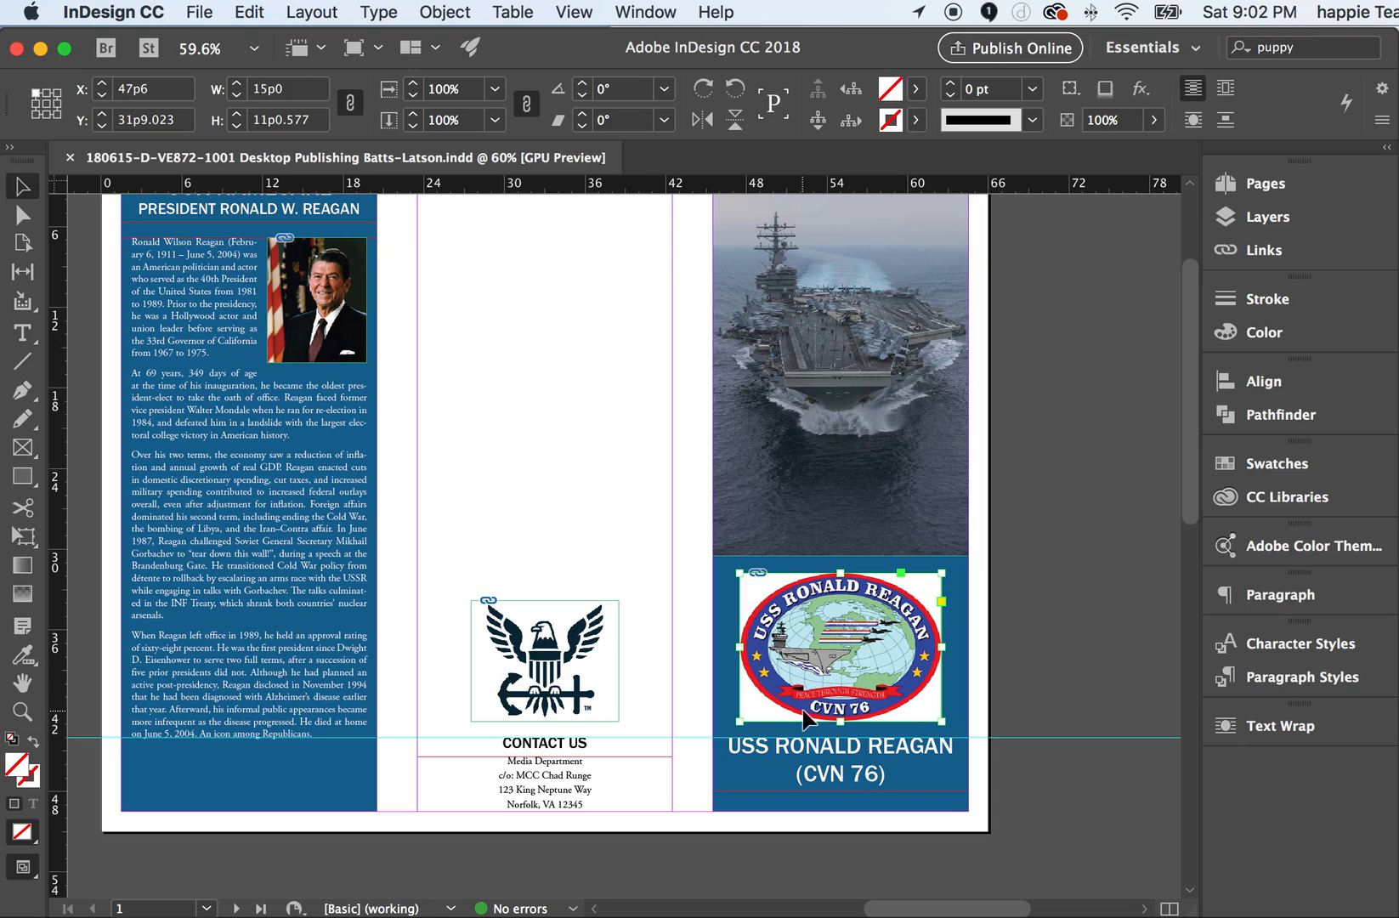